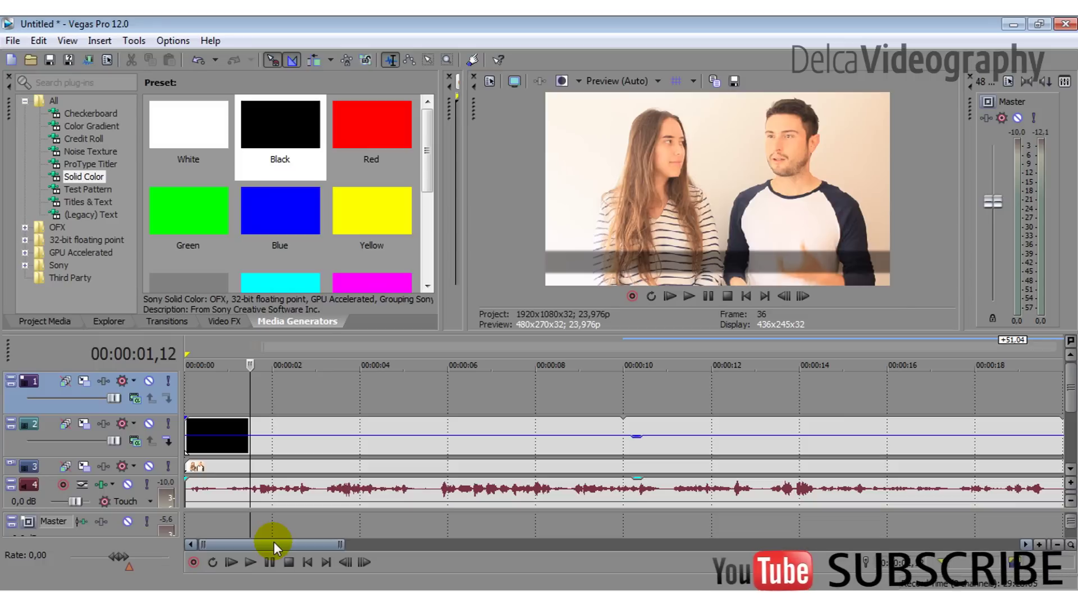
Step: Add timeline markers at 00:00:01,12 and 00:00:03,01 to separate the first spoken phrases
{"action": "key", "text": "m"}
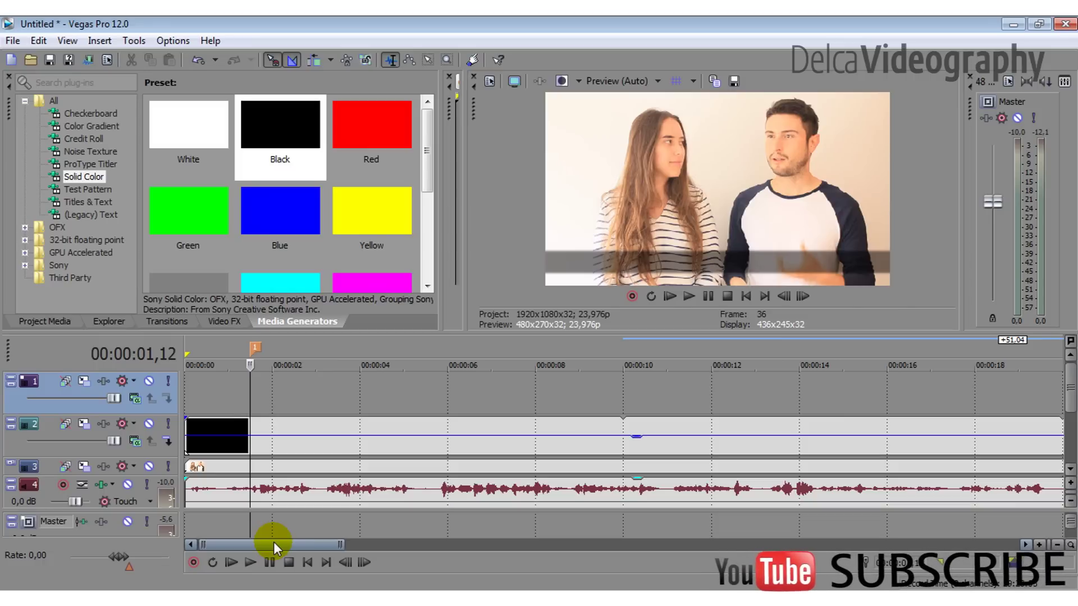
{"action": "key", "text": "space"}
{"action": "left_click", "coordinate": [275, 560]}
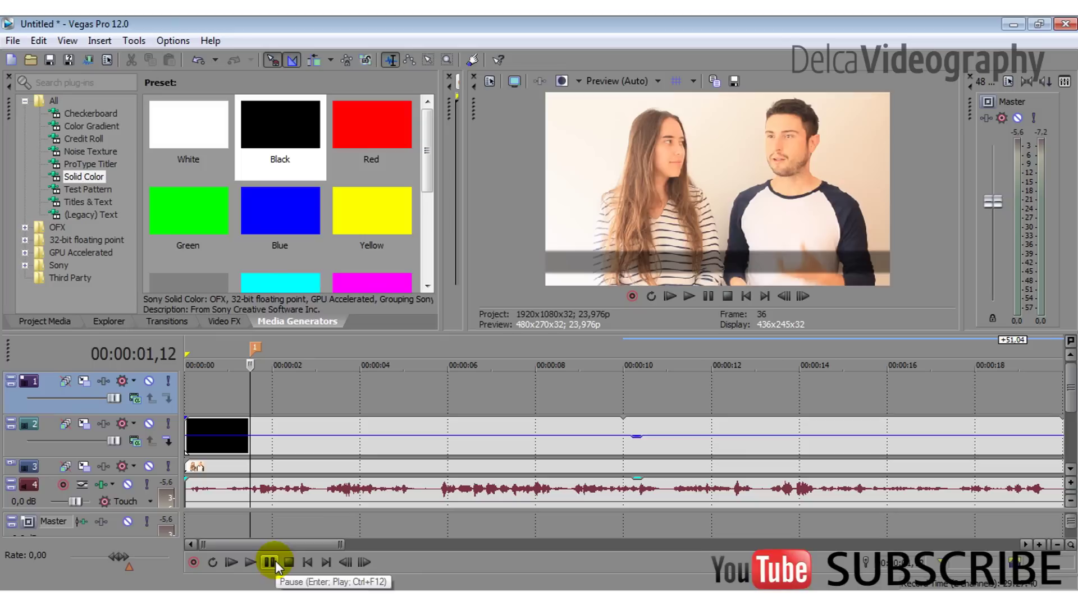
{"action": "left_click", "coordinate": [318, 466]}
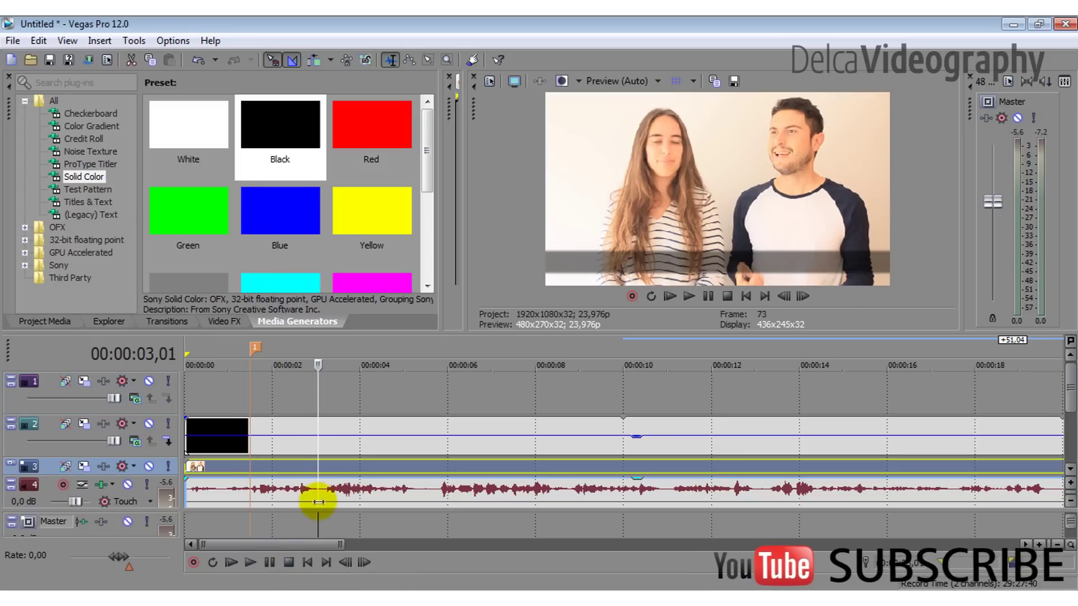
{"action": "key", "text": "m"}
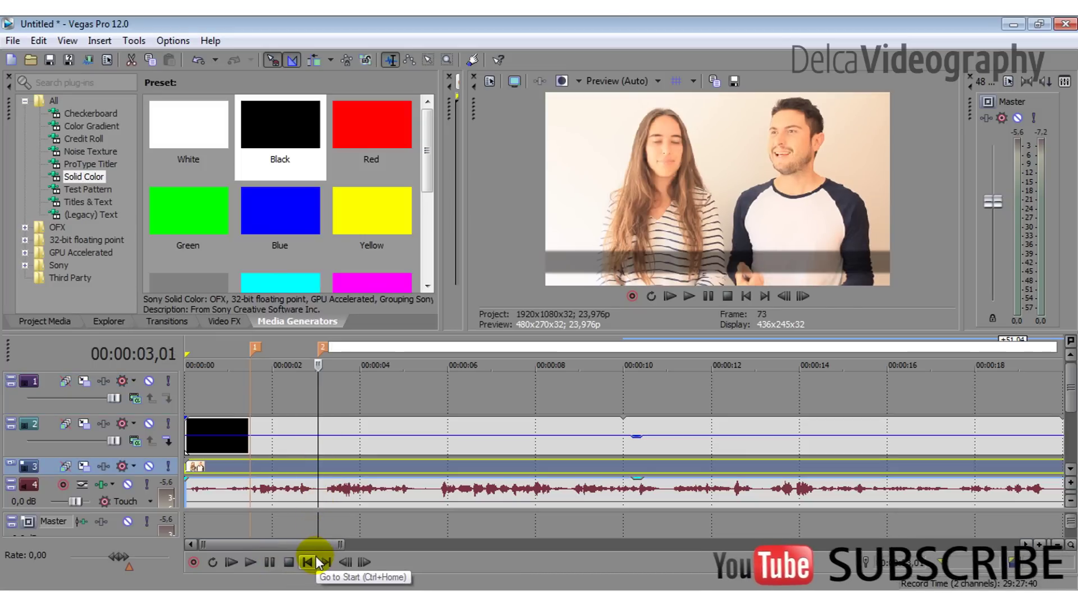
{"action": "key", "text": "Return"}
Step: Listen on through the dialogue and add markers at 00:00:05,09 and 00:00:08,10
{"action": "key", "text": "space"}
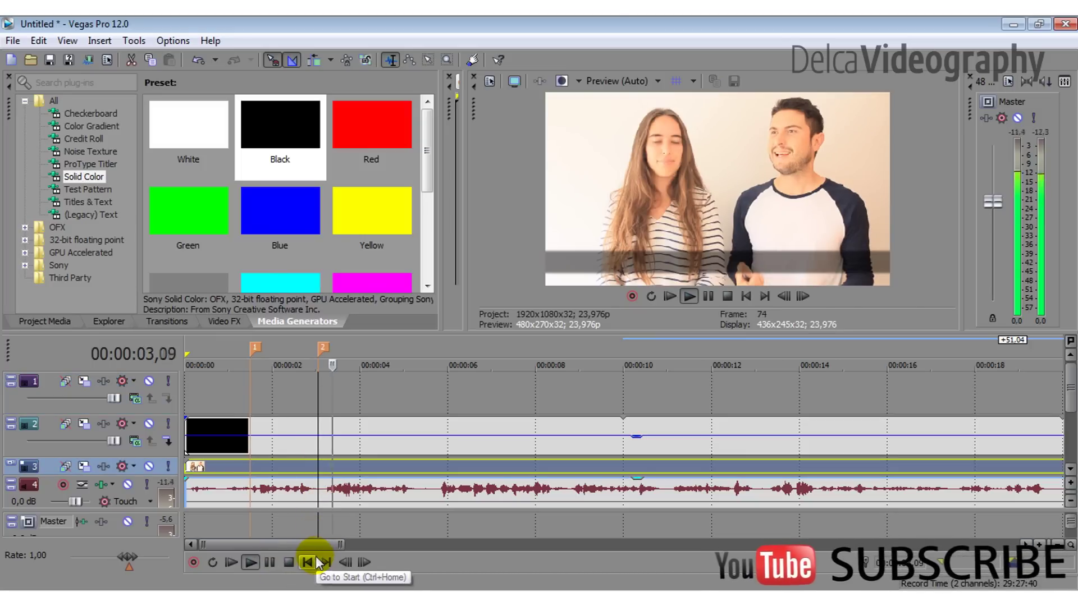
{"action": "left_click", "coordinate": [287, 562]}
{"action": "left_click", "coordinate": [418, 497]}
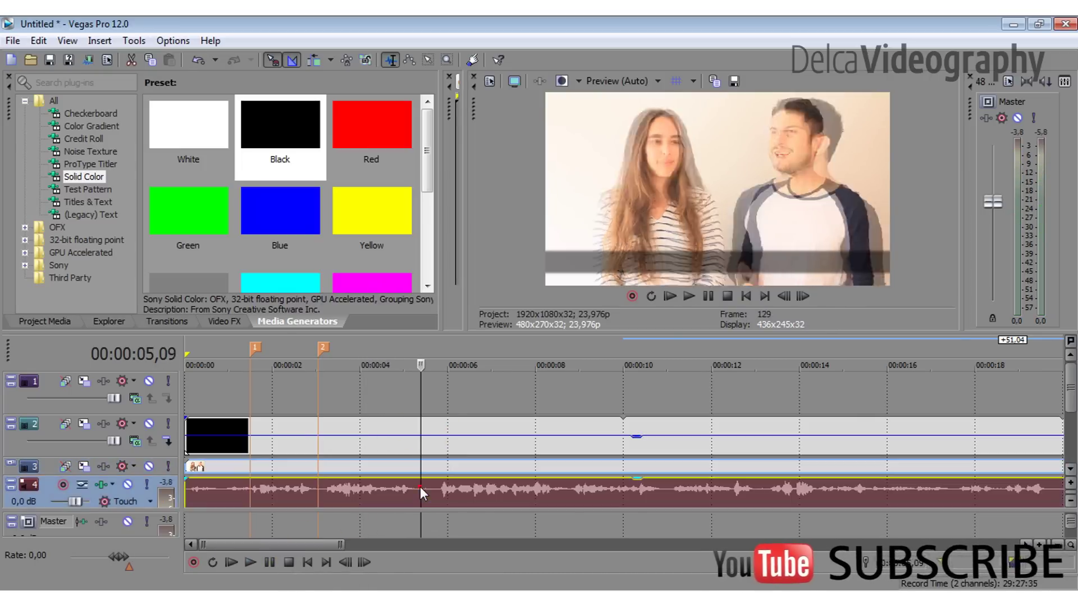
{"action": "key", "text": "m"}
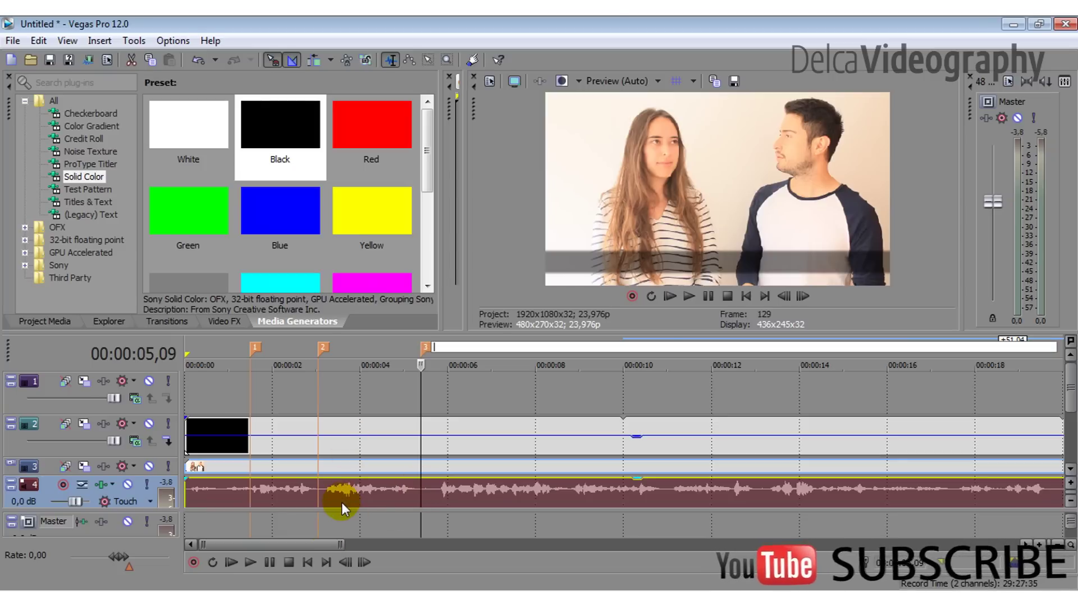
{"action": "key", "text": "Return"}
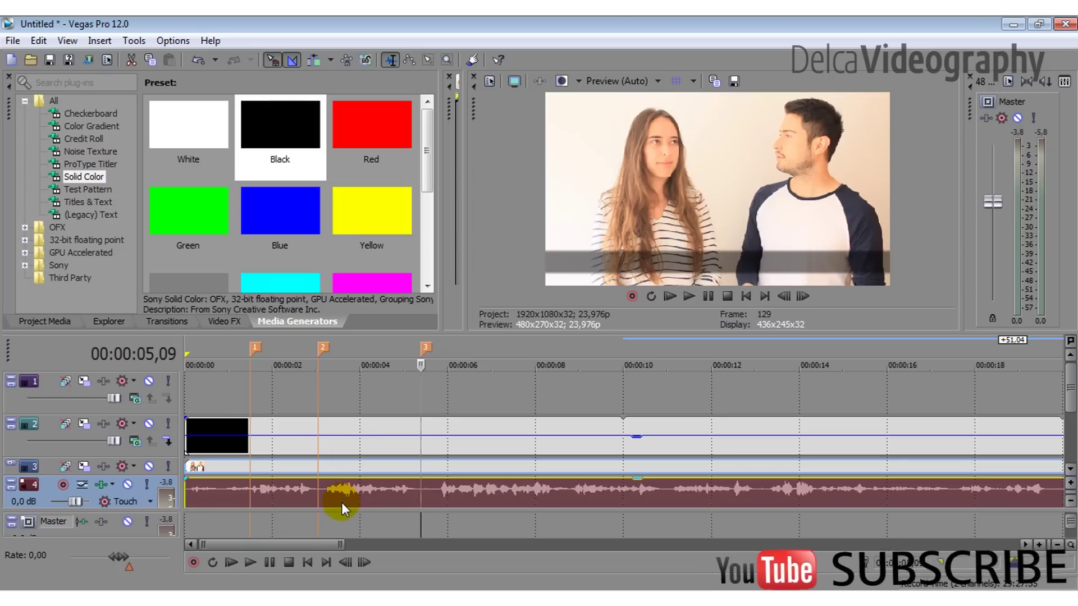
{"action": "left_click", "coordinate": [255, 564]}
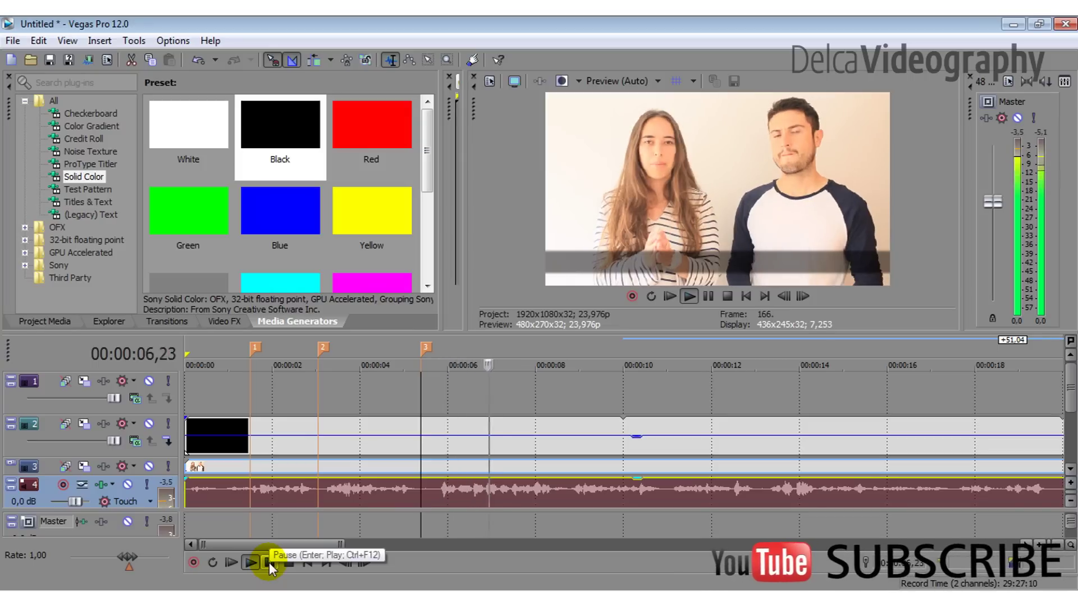
{"action": "left_click", "coordinate": [268, 562]}
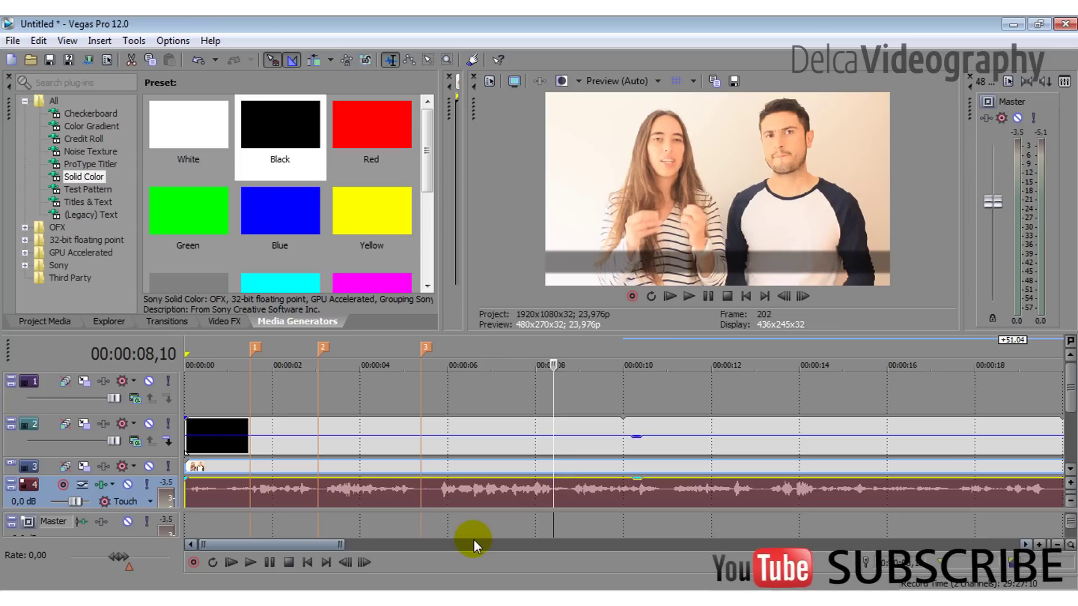
{"action": "key", "text": "m"}
Step: Play the following phrases and add markers at 00:00:10,23 and 00:00:13,02
{"action": "key", "text": "space"}
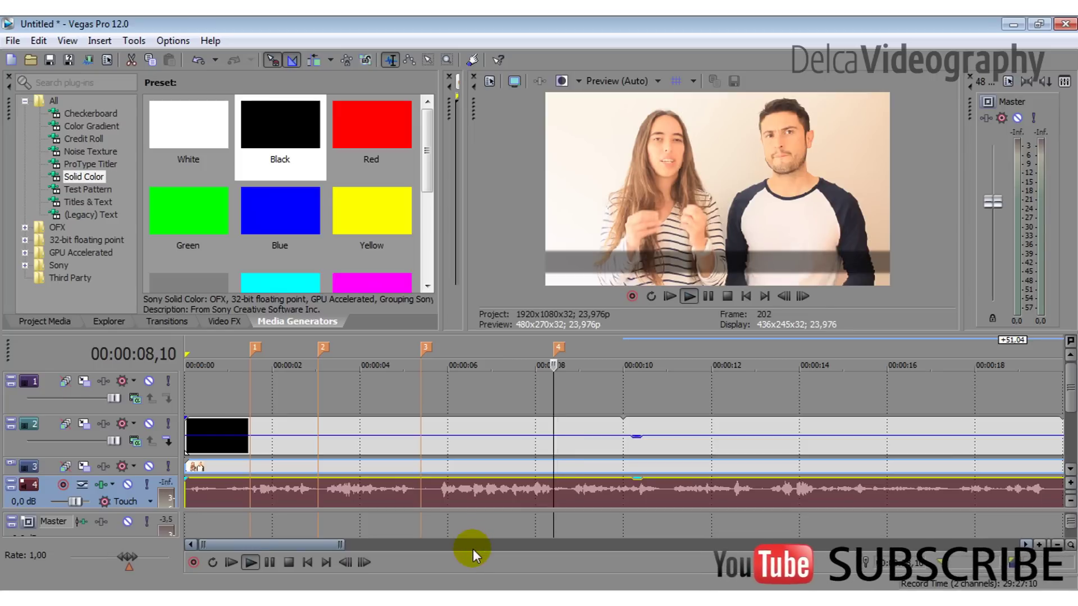
{"action": "left_click", "coordinate": [265, 565]}
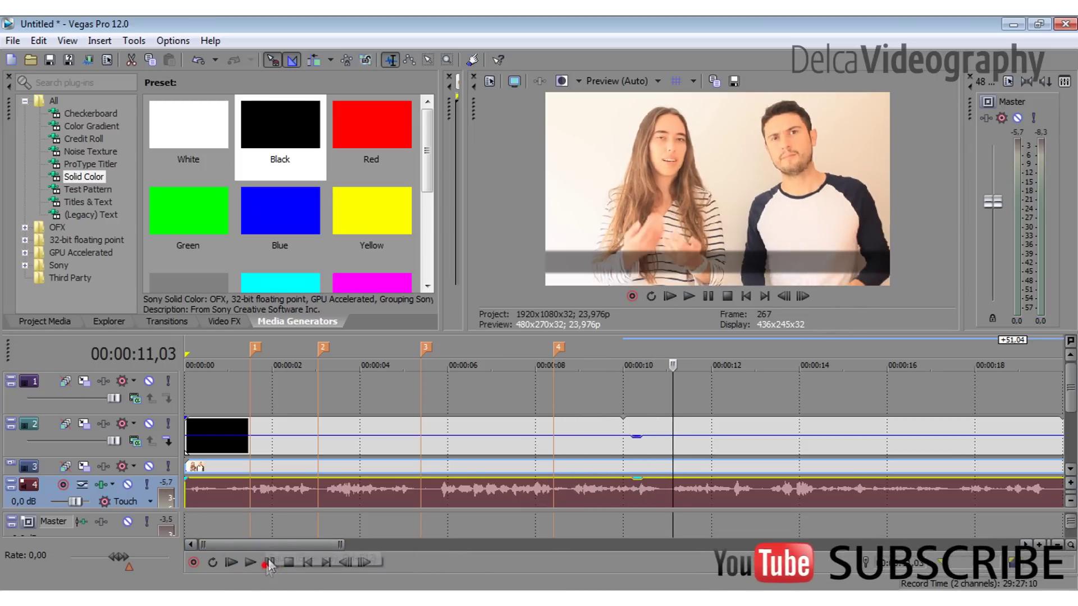
{"action": "left_click", "coordinate": [666, 462]}
{"action": "key", "text": "m"}
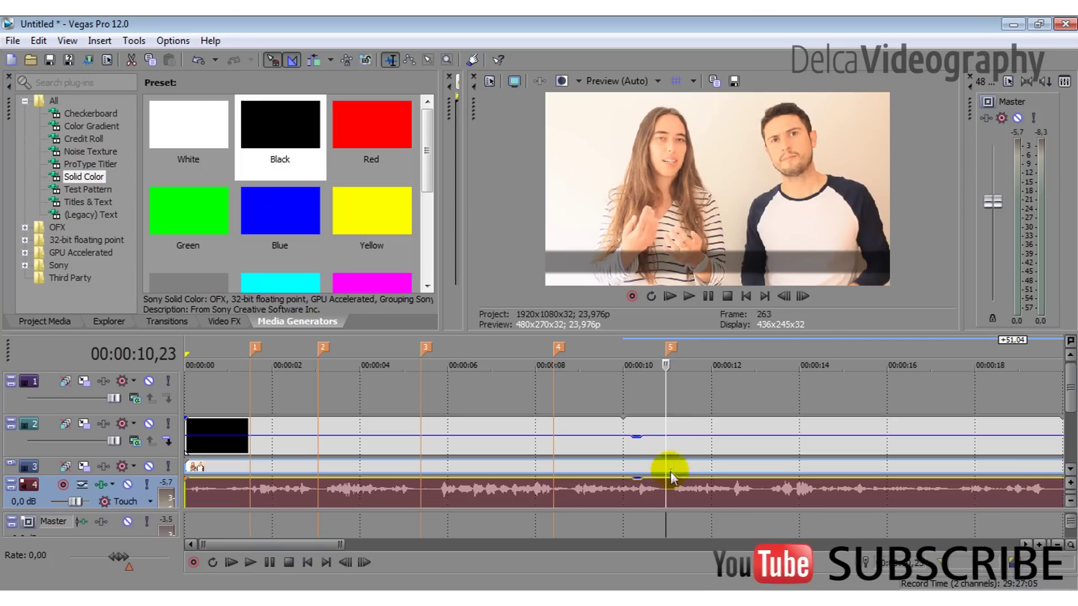
{"action": "key", "text": "space"}
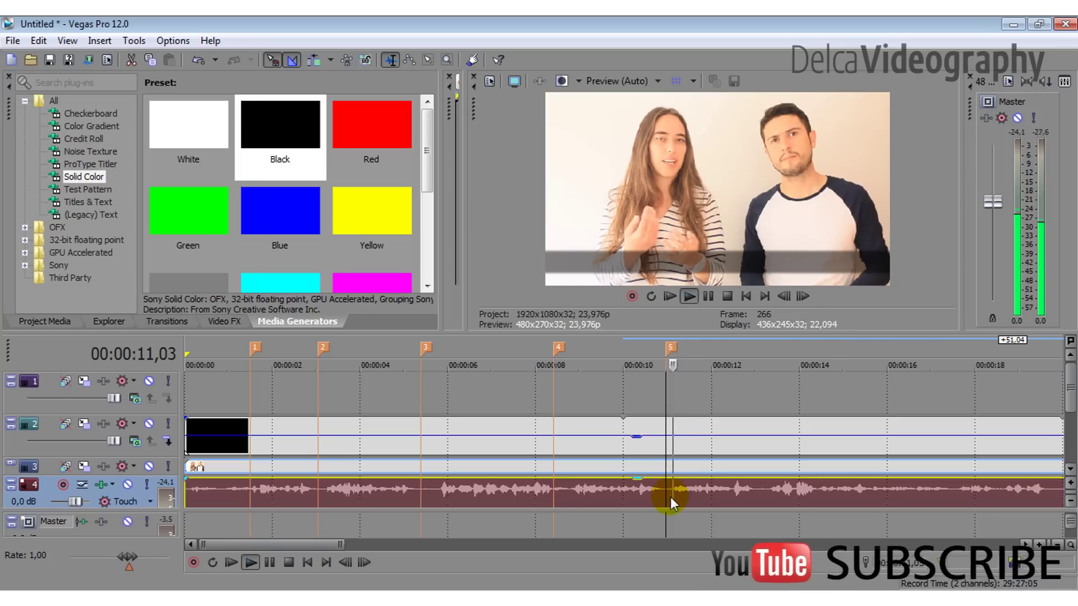
{"action": "left_click", "coordinate": [270, 563]}
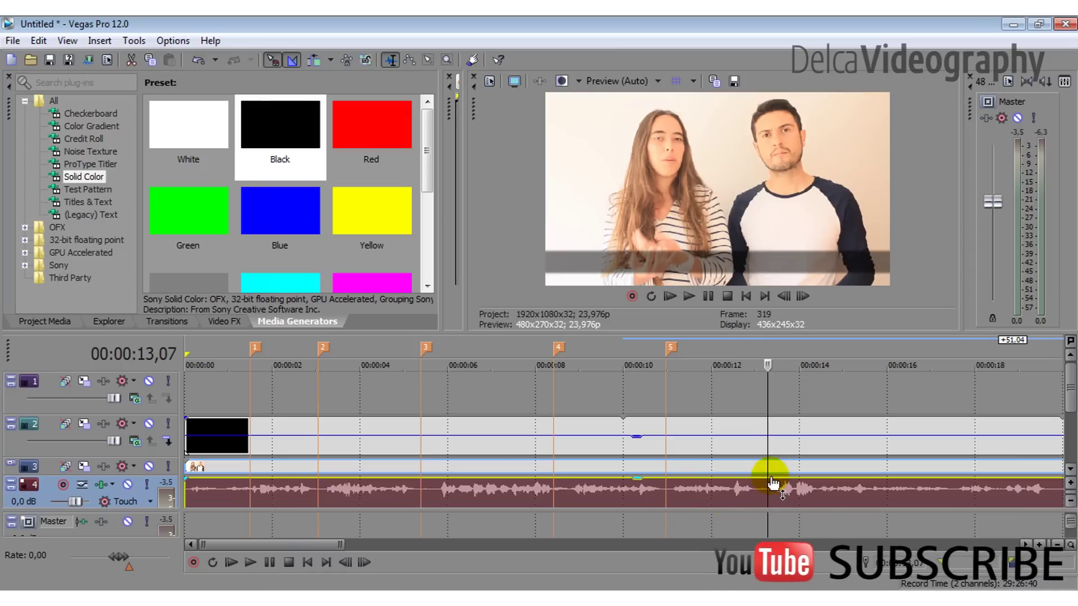
{"action": "left_click", "coordinate": [758, 464]}
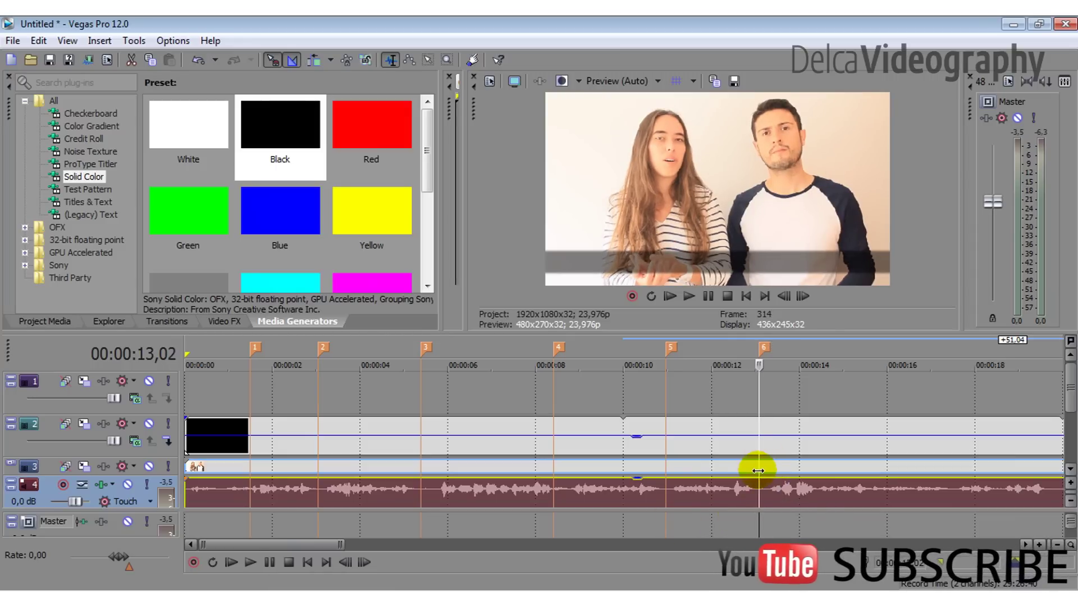
{"action": "key", "text": "space"}
{"action": "key", "text": "m"}
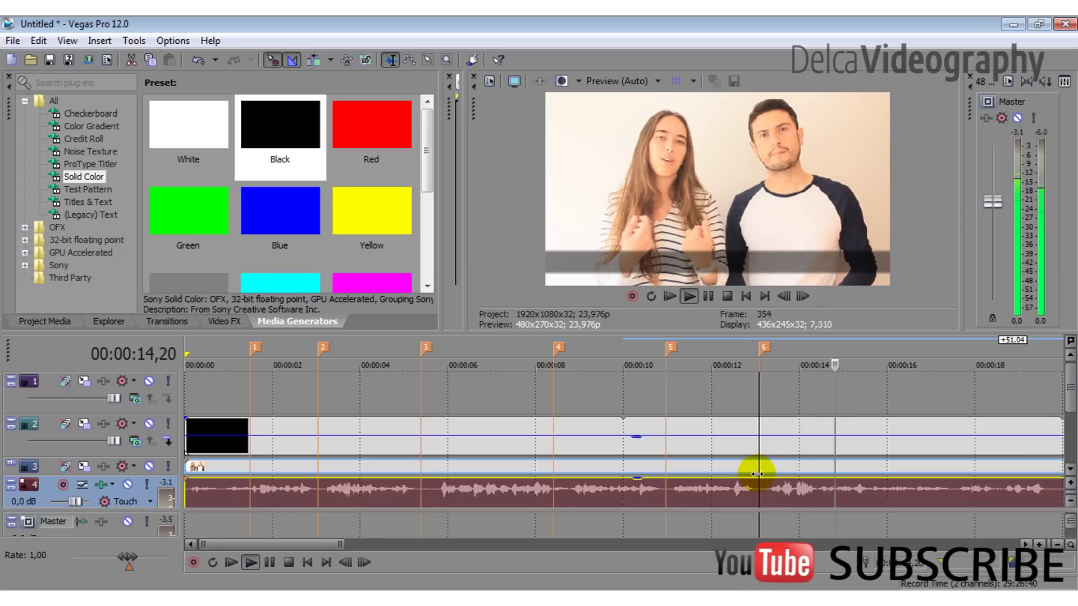
Step: Add a marker at 00:00:15,13 where the next phrase ends
{"action": "key", "text": "space"}
{"action": "left_click", "coordinate": [867, 482]}
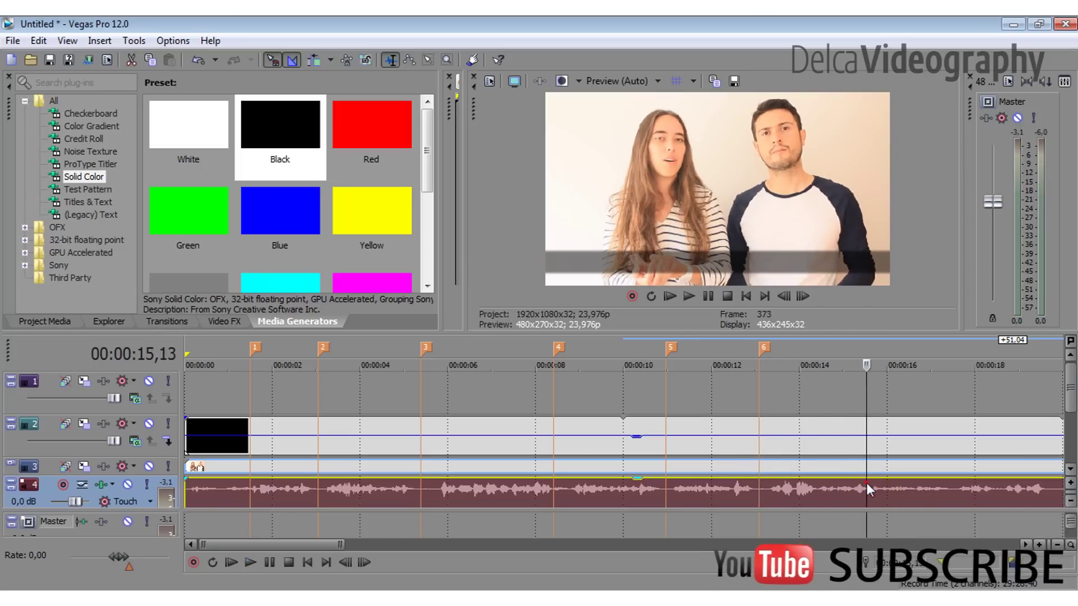
{"action": "key", "text": "m"}
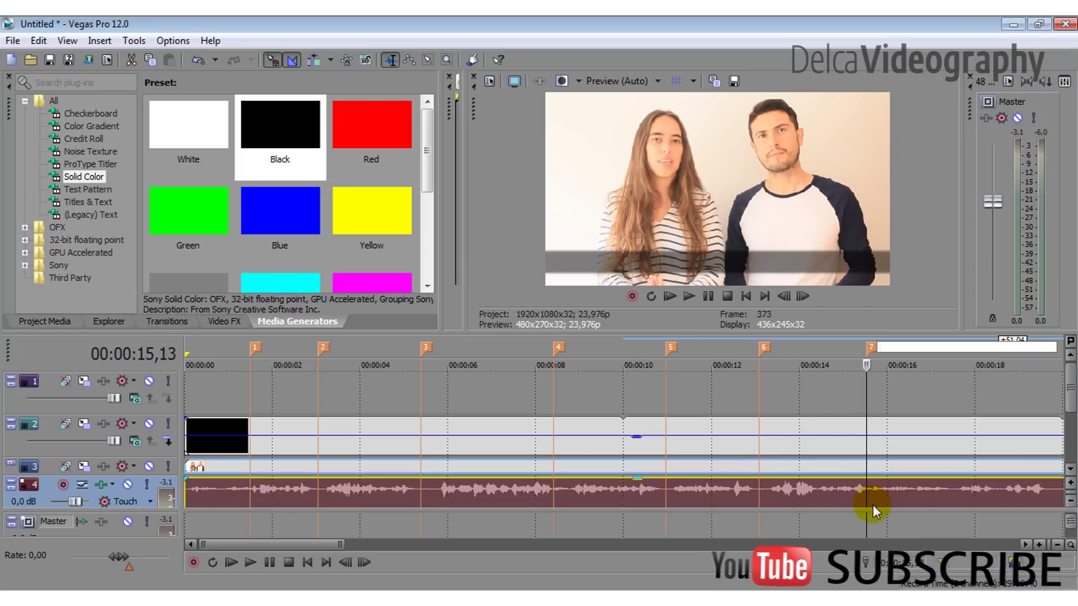
Step: Trim the ends of the black overlay and the video clip with its audio to the last marker at 00:00:15,13
{"action": "scroll", "coordinate": [636, 431], "scroll_direction": "down", "scroll_amount": 8}
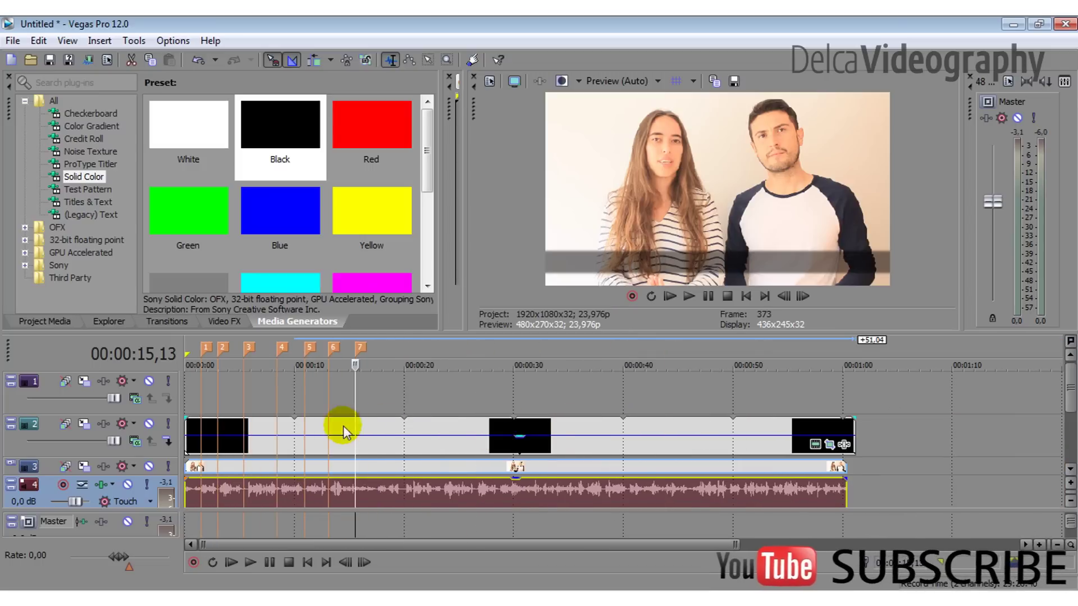
{"action": "left_click_drag", "start_coordinate": [853, 443], "coordinate": [357, 437]}
{"action": "left_click_drag", "start_coordinate": [844, 491], "coordinate": [354, 466]}
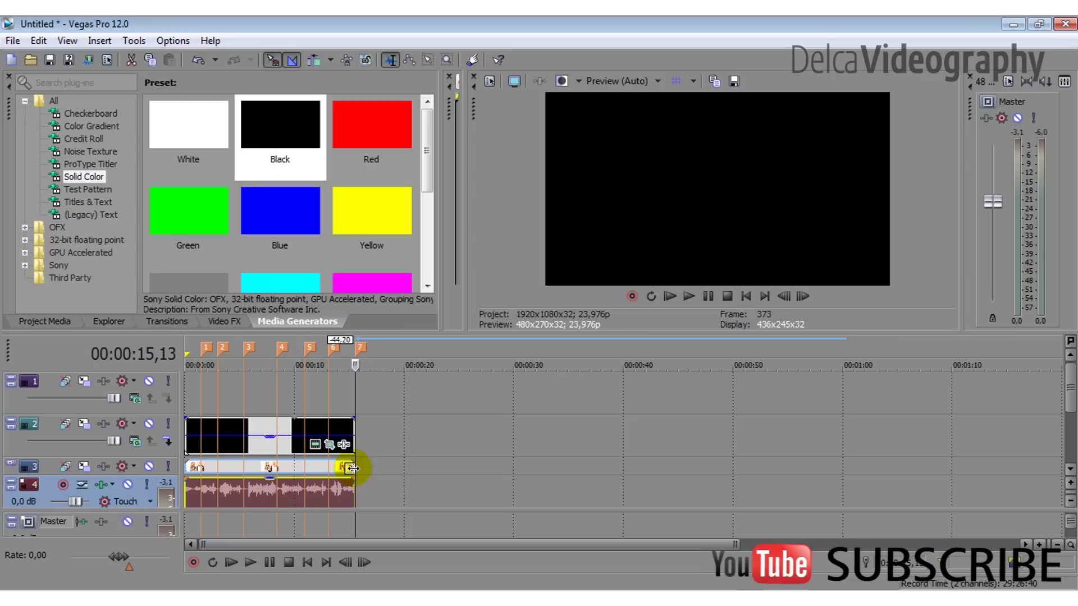
Step: Insert a text media event on empty video track 1 at 00:00:00,21, before the first marker
{"action": "left_click", "coordinate": [294, 463]}
{"action": "scroll", "coordinate": [295, 464], "scroll_direction": "up", "scroll_amount": 3}
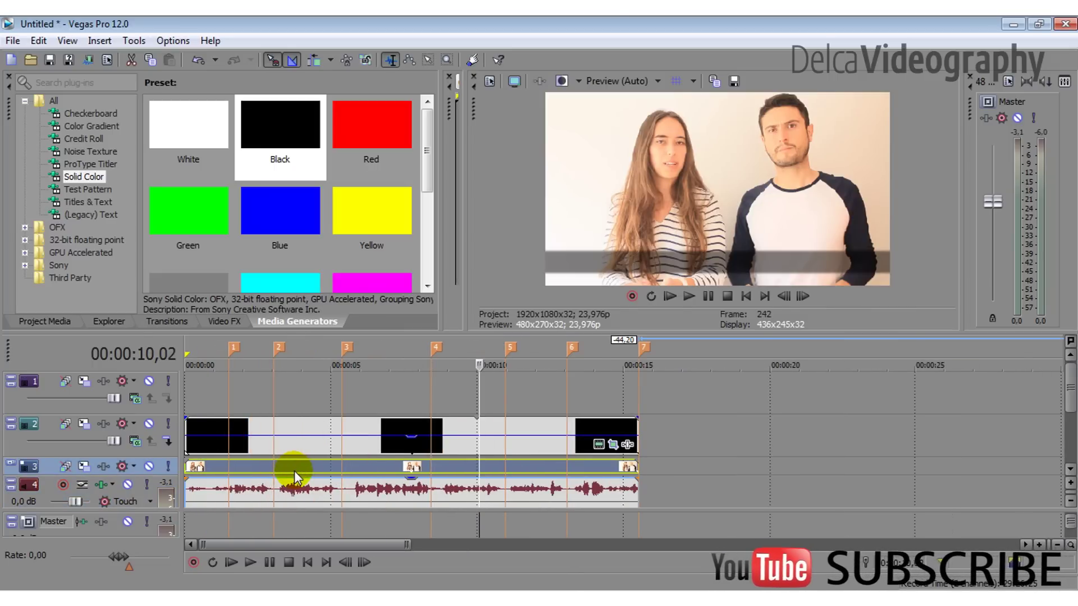
{"action": "left_click", "coordinate": [210, 408]}
{"action": "scroll", "coordinate": [208, 410], "scroll_direction": "up", "scroll_amount": 1}
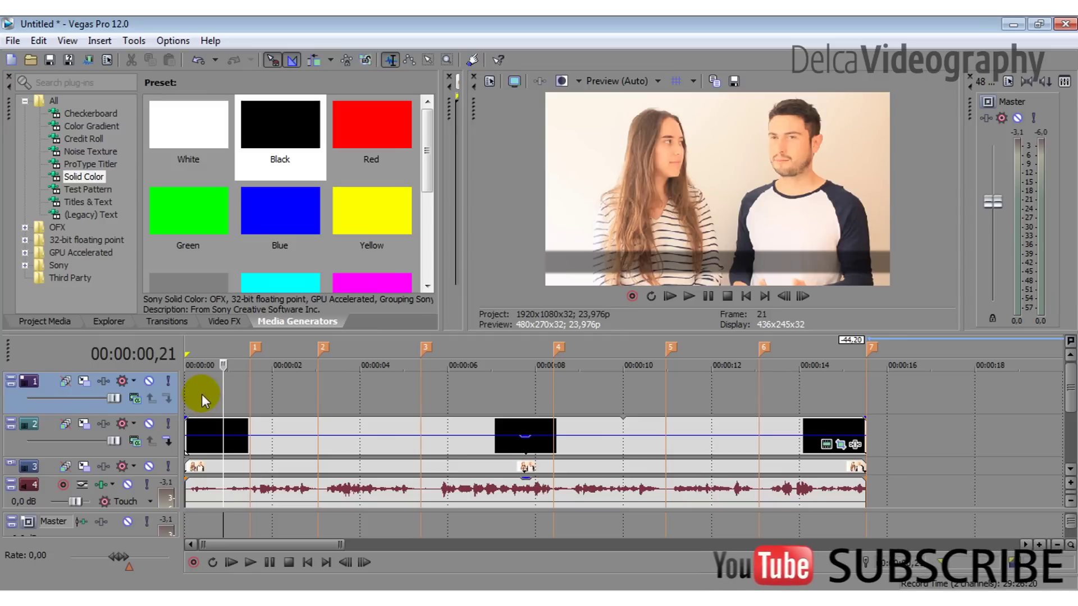
{"action": "right_click", "coordinate": [201, 394]}
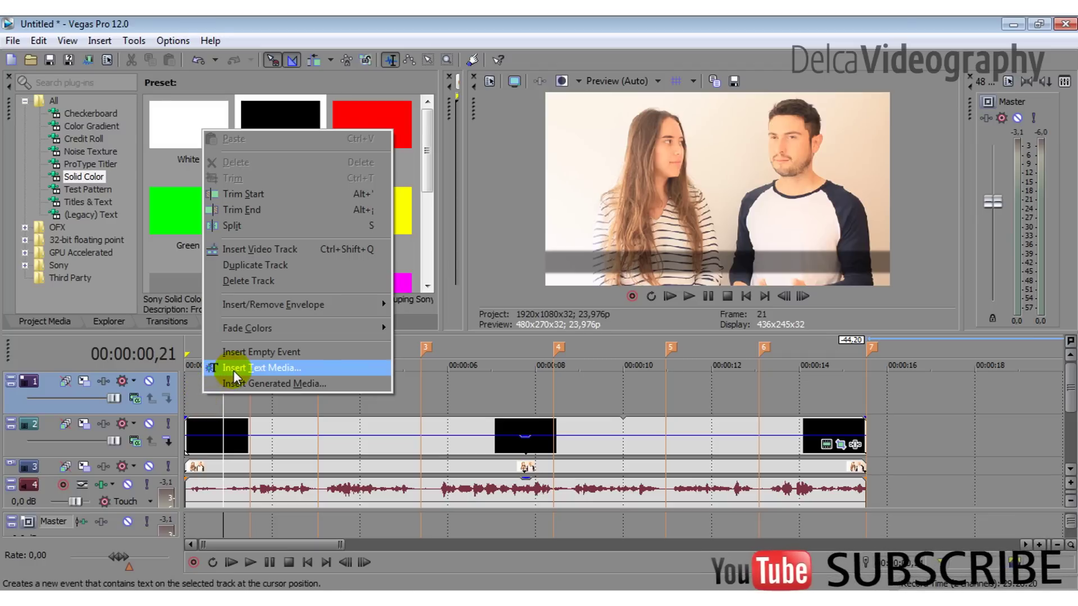
{"action": "left_click", "coordinate": [268, 368]}
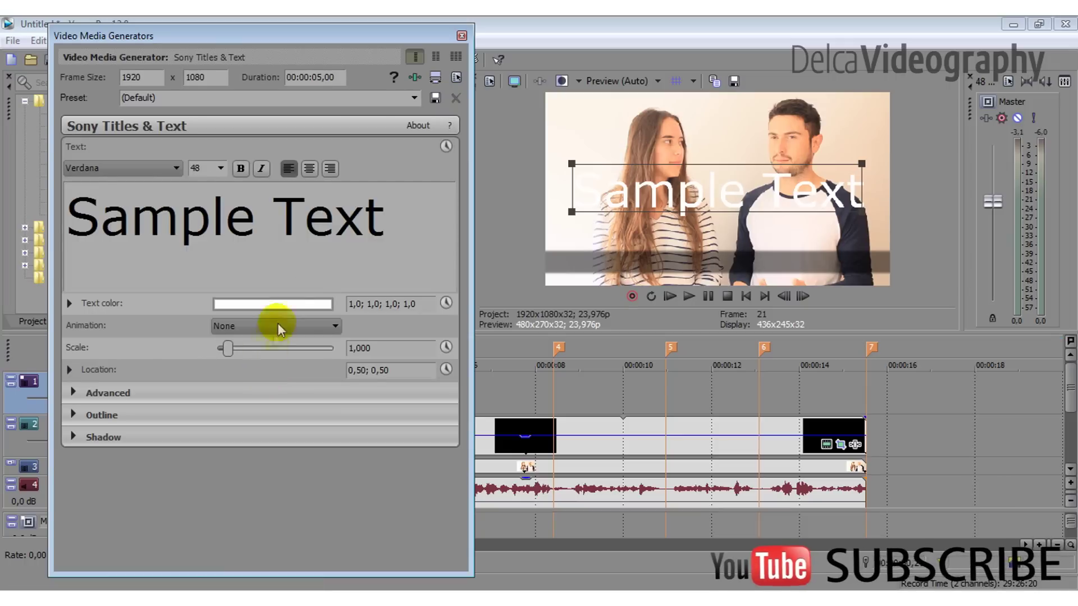
{"action": "left_click", "coordinate": [415, 595]}
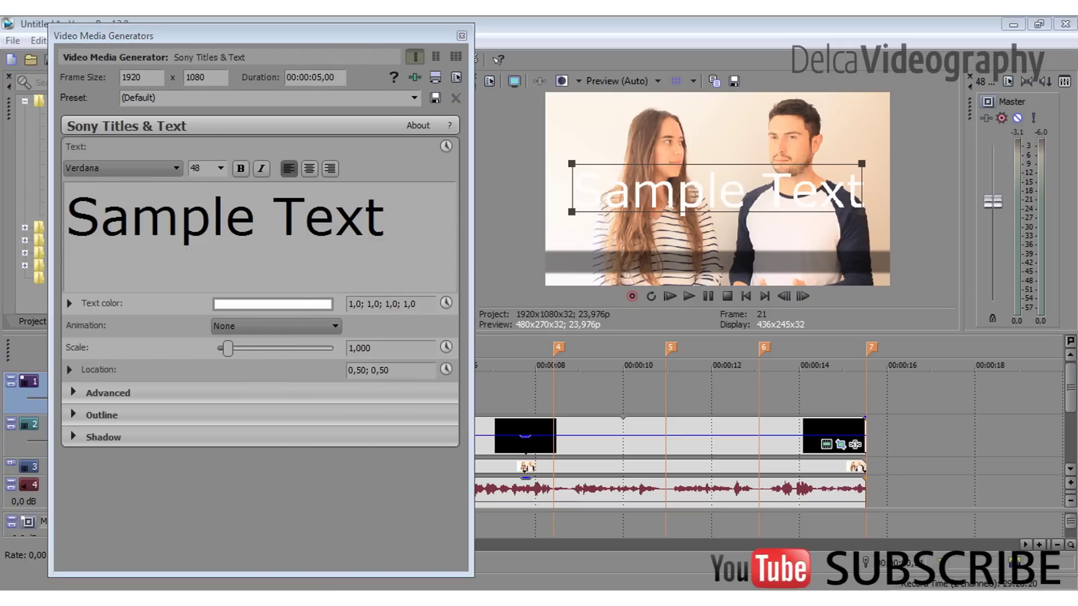
{"action": "left_click", "coordinate": [387, 584]}
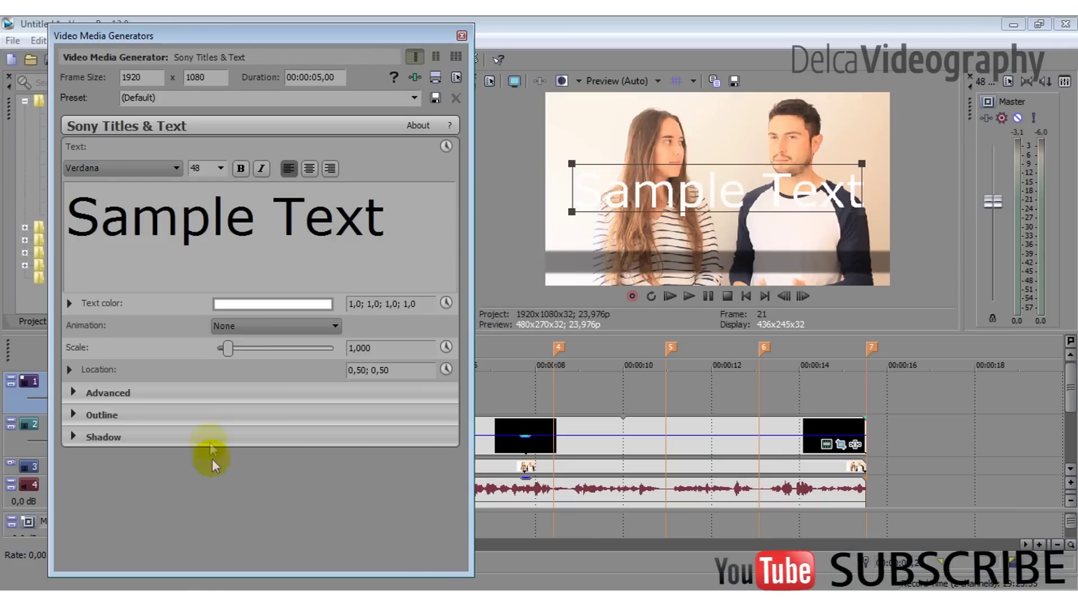
Step: Shrink the media generator window to uncover the audio track and play the opening phrase to hear its words
{"action": "triple_click", "coordinate": [421, 224]}
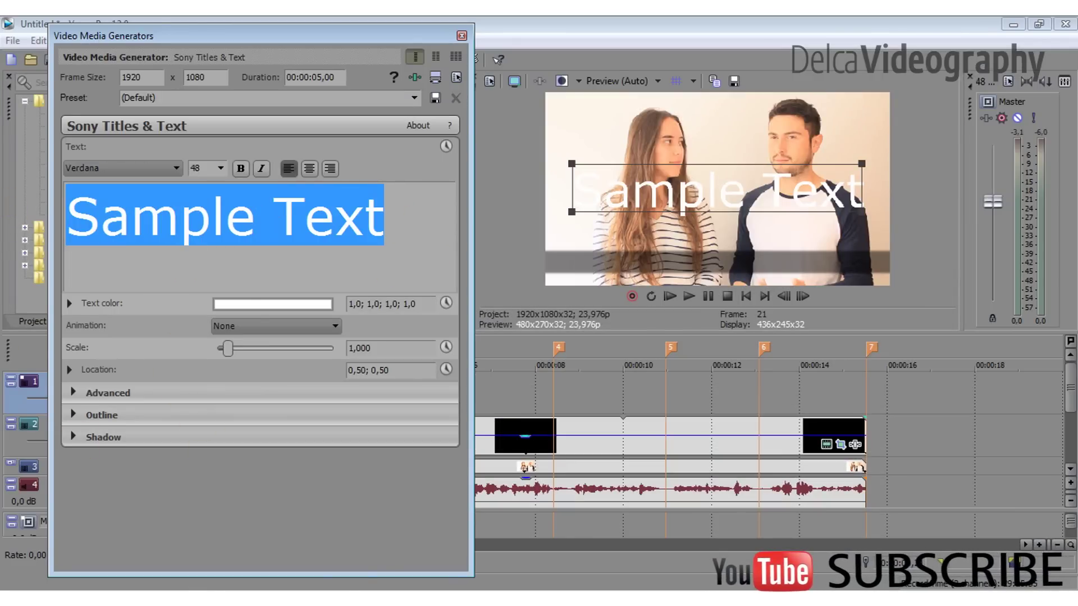
{"action": "left_click_drag", "start_coordinate": [470, 573], "coordinate": [456, 464]}
{"action": "left_click", "coordinate": [230, 524]}
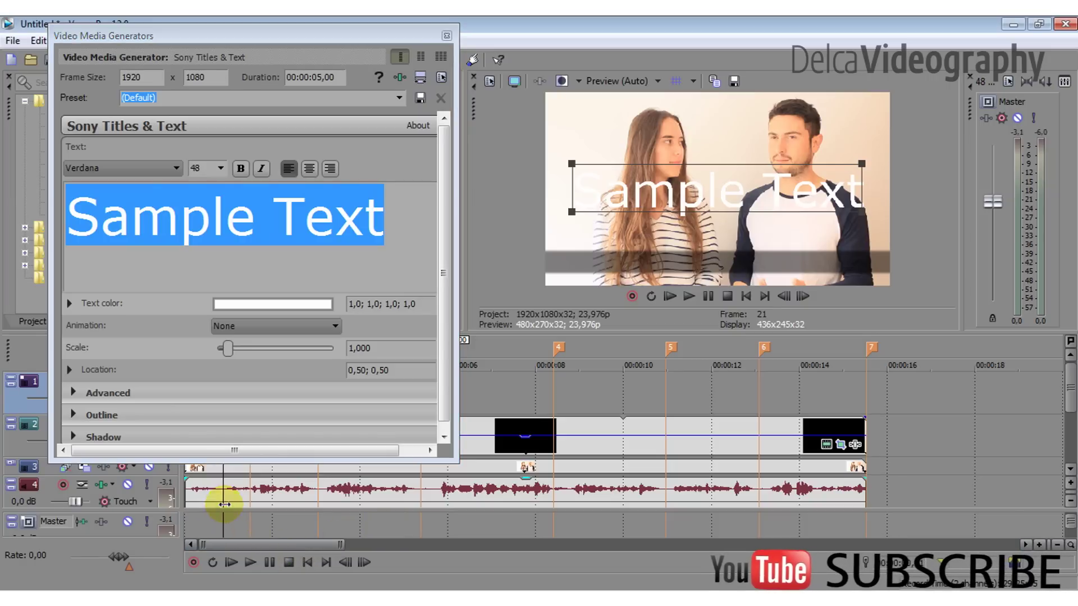
{"action": "left_click", "coordinate": [232, 562]}
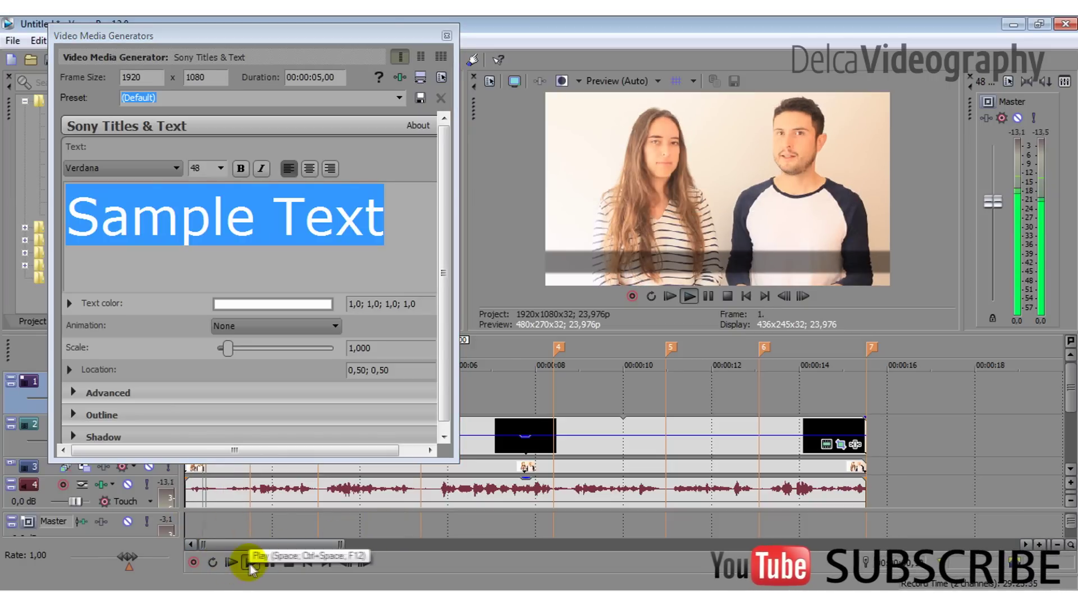
{"action": "left_click", "coordinate": [268, 562]}
Step: Replace the sample title text with "desde tú entendimiento" and select the whole line
{"action": "left_click", "coordinate": [396, 220]}
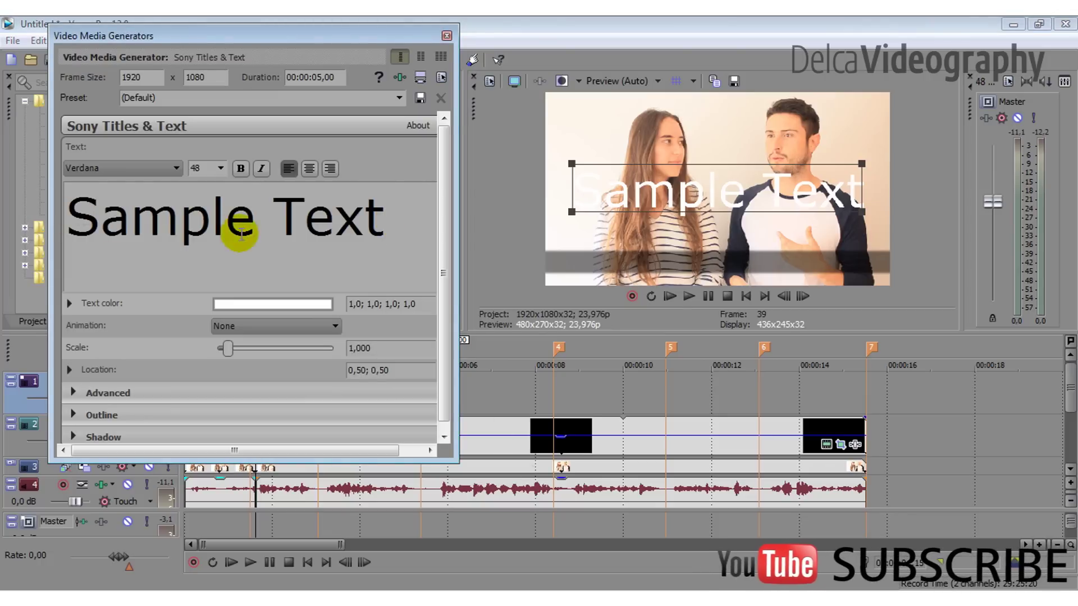
{"action": "triple_click", "coordinate": [262, 223]}
{"action": "type", "text": "desde "}
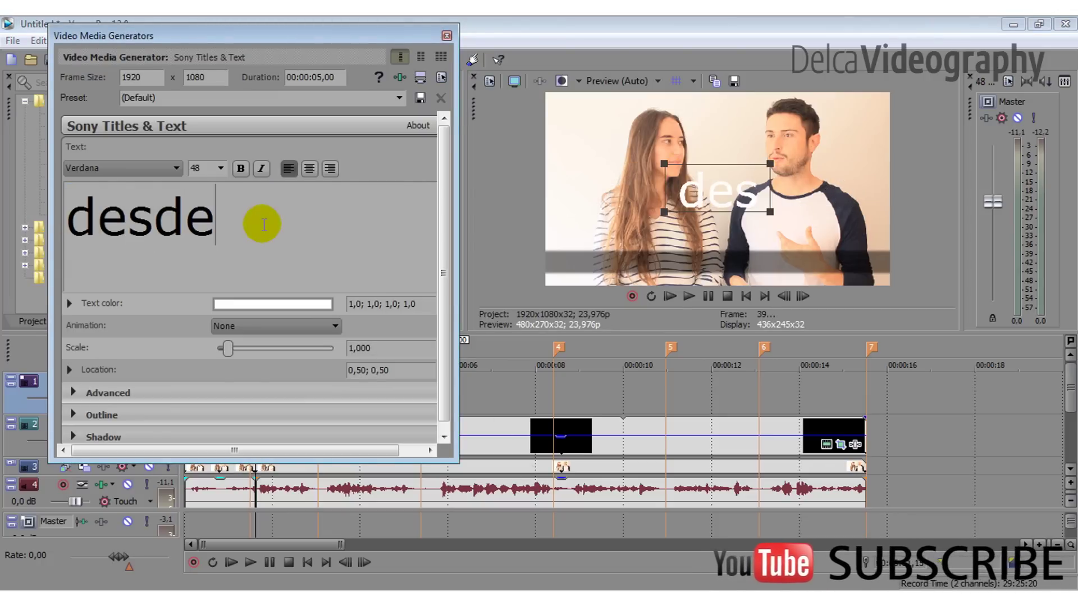
{"action": "type", "text": "tú "}
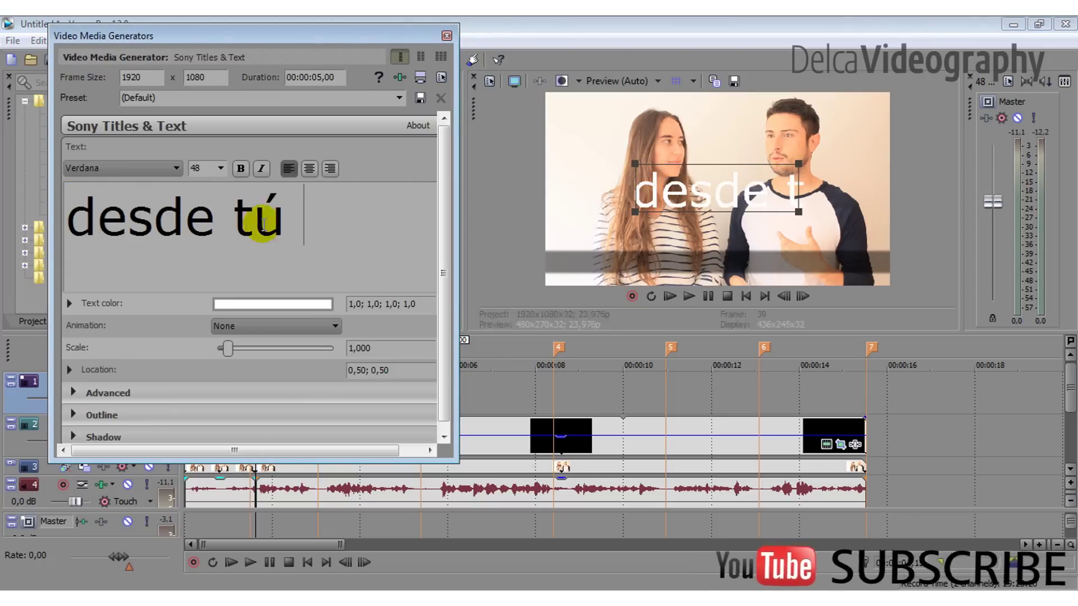
{"action": "type", "text": "entendimiento"}
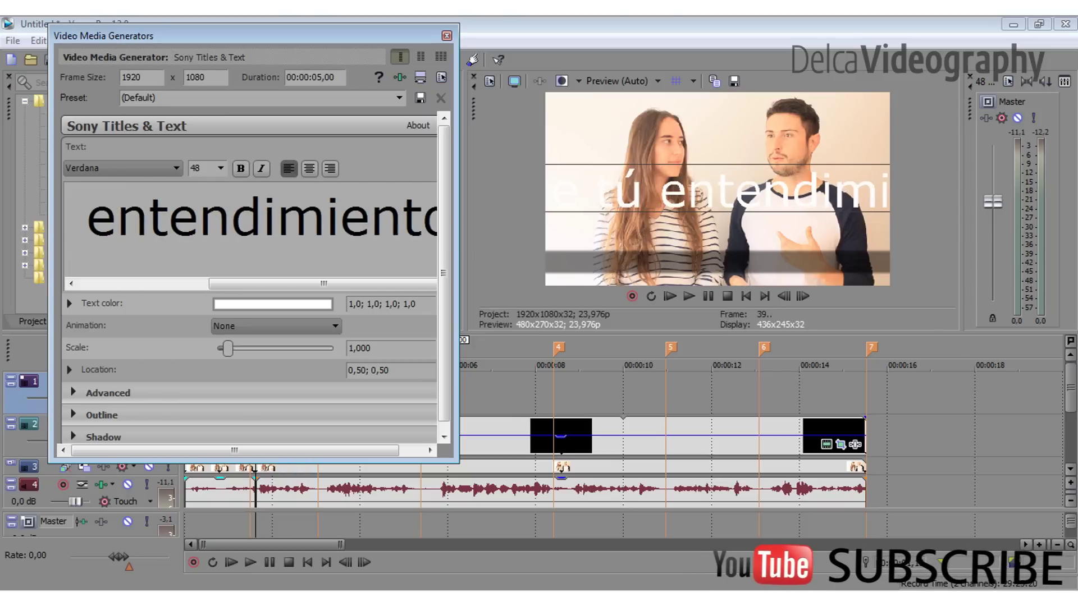
{"action": "double_click", "coordinate": [315, 226]}
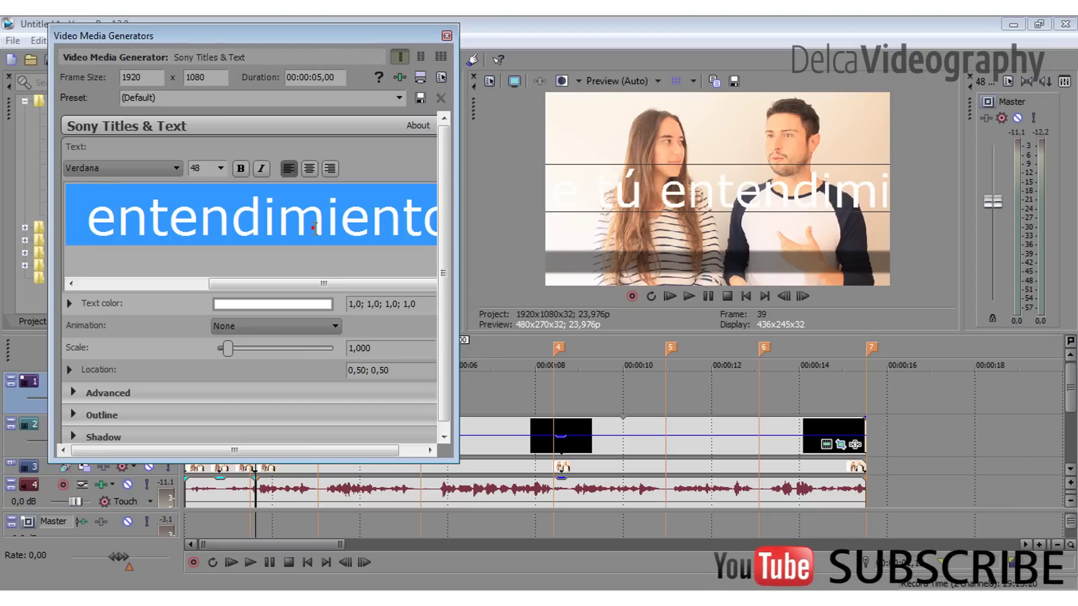
Step: Reduce the selected subtitle text to font size 12, trying 20 and 16 on the way
{"action": "left_click", "coordinate": [220, 168]}
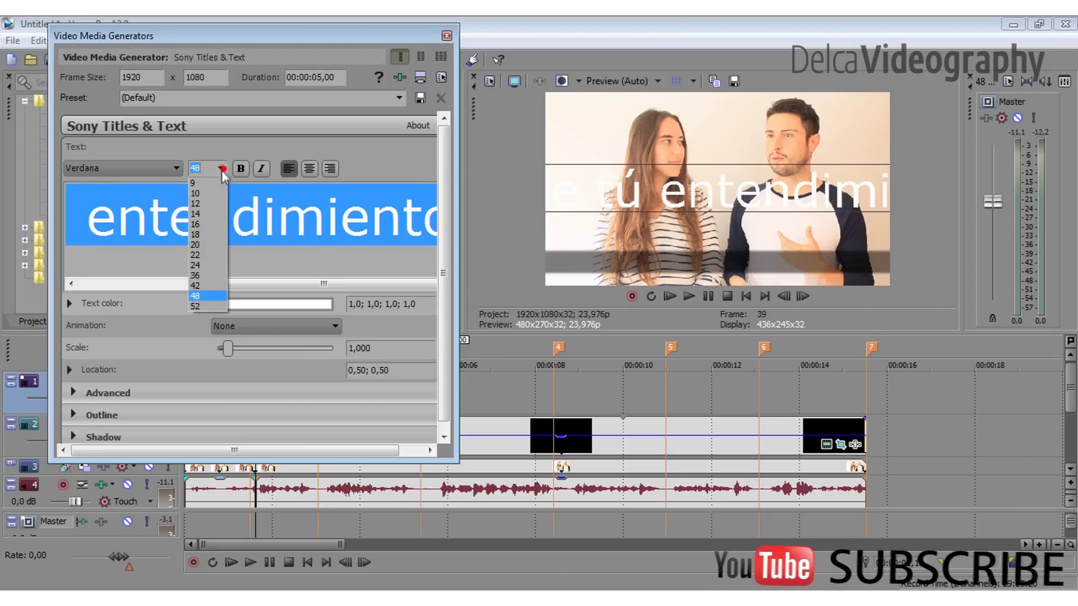
{"action": "left_click", "coordinate": [206, 246]}
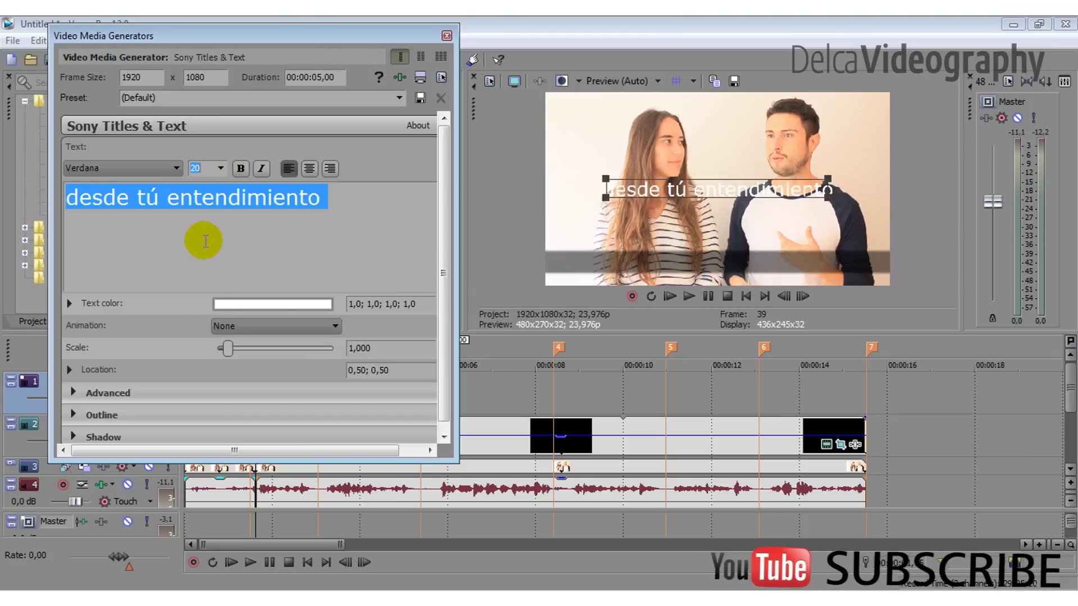
{"action": "left_click", "coordinate": [209, 230]}
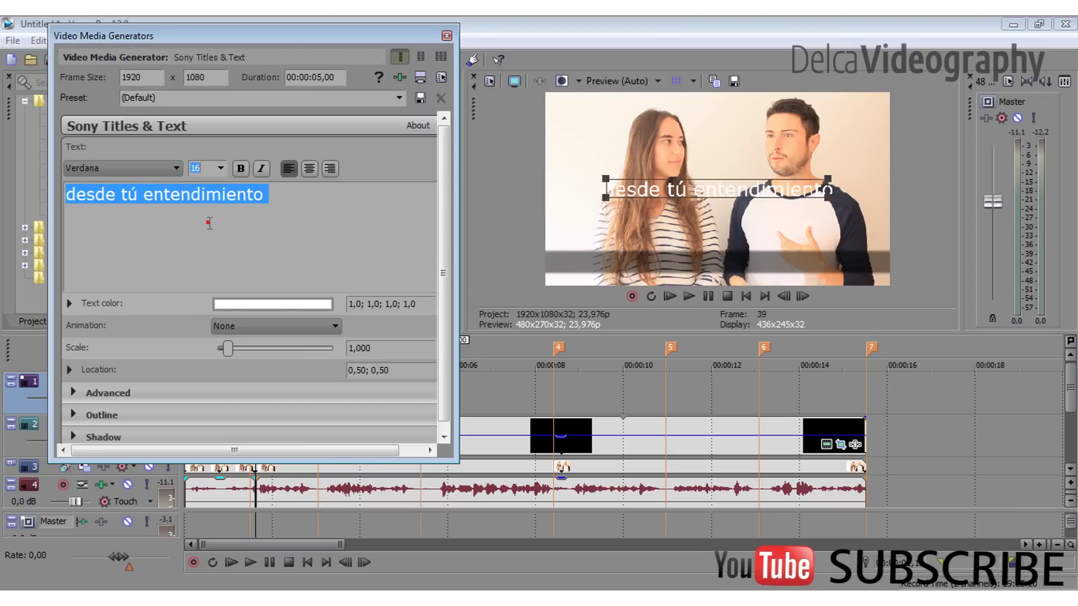
{"action": "left_click", "coordinate": [220, 168]}
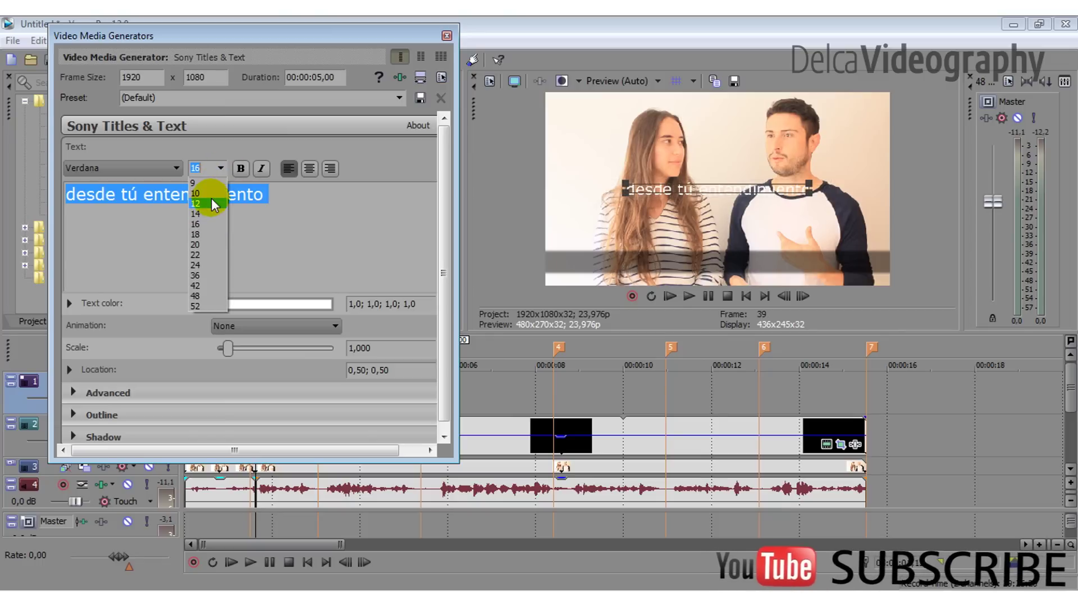
{"action": "left_click", "coordinate": [211, 200]}
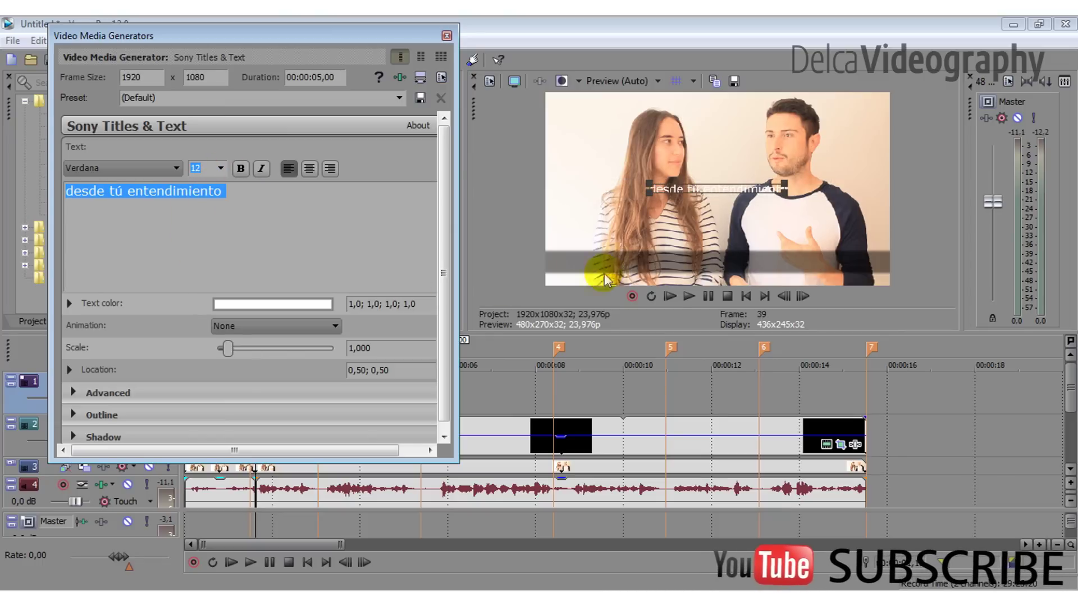
Step: Set the subtitle in bold FedraSerifA SC and move it down onto the dark band, at about 0,50; 0,11
{"action": "left_click", "coordinate": [150, 167]}
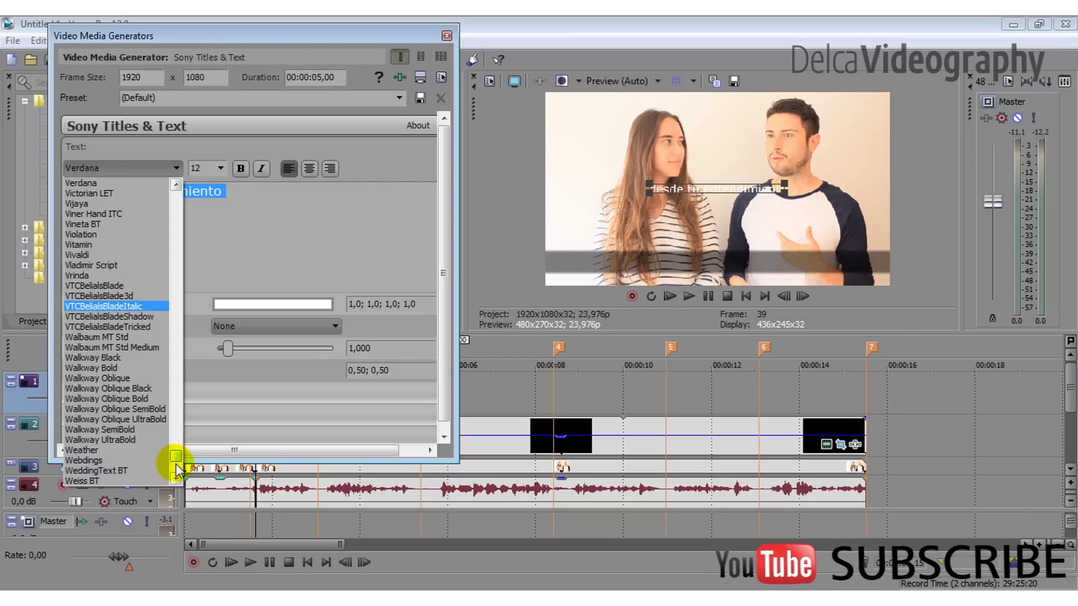
{"action": "left_click_drag", "start_coordinate": [176, 464], "coordinate": [183, 302]}
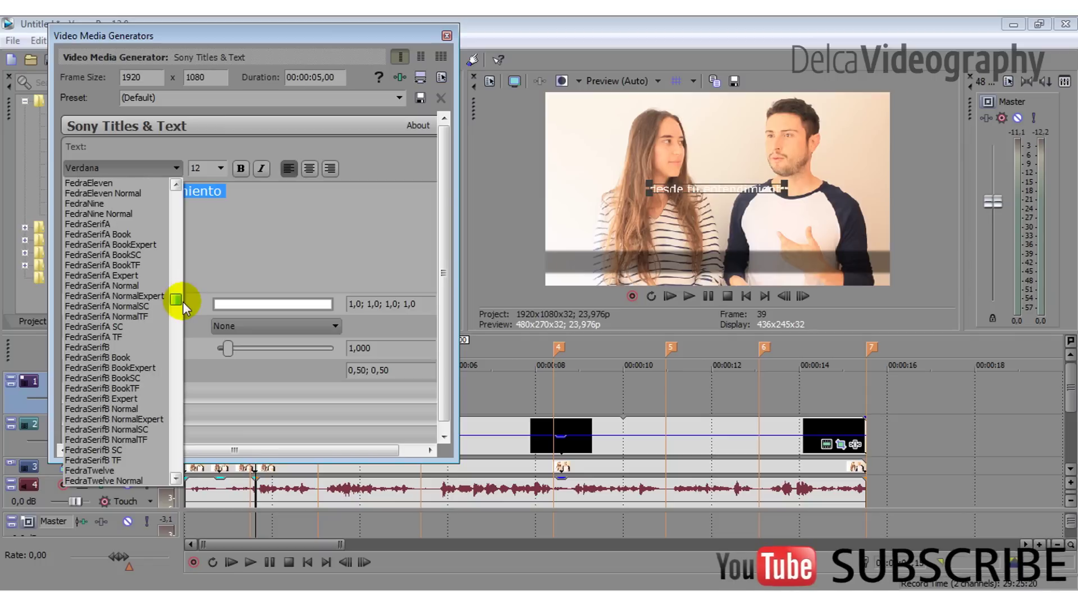
{"action": "left_click", "coordinate": [118, 327]}
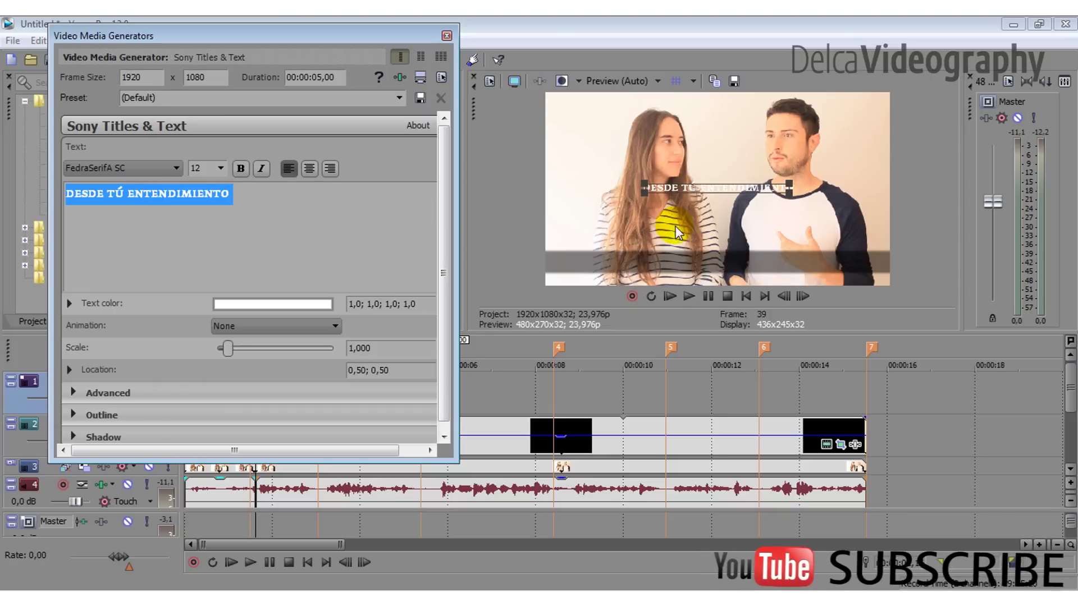
{"action": "left_click", "coordinate": [242, 168]}
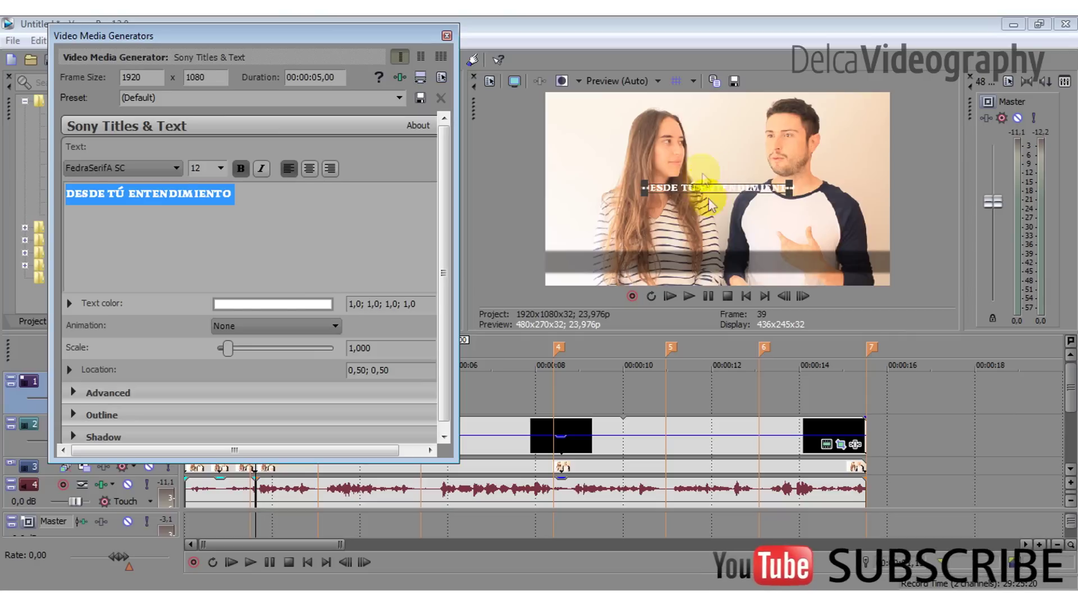
{"action": "left_click_drag", "start_coordinate": [720, 195], "coordinate": [716, 268]}
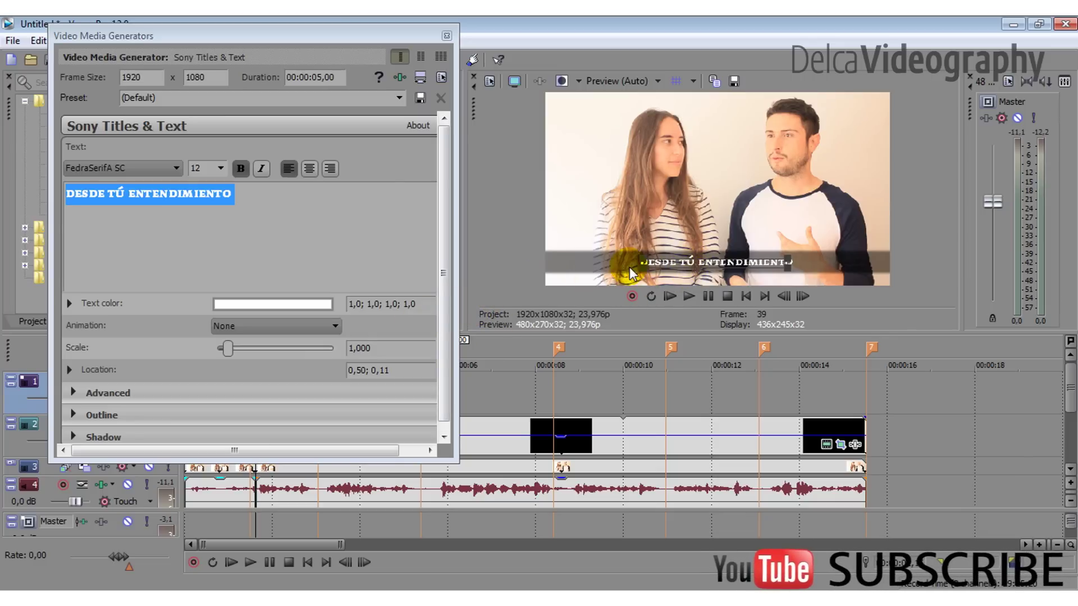
Step: Give the subtitle text a black outline with a width of 10,000
{"action": "scroll", "coordinate": [446, 315], "scroll_direction": "down", "scroll_amount": 1}
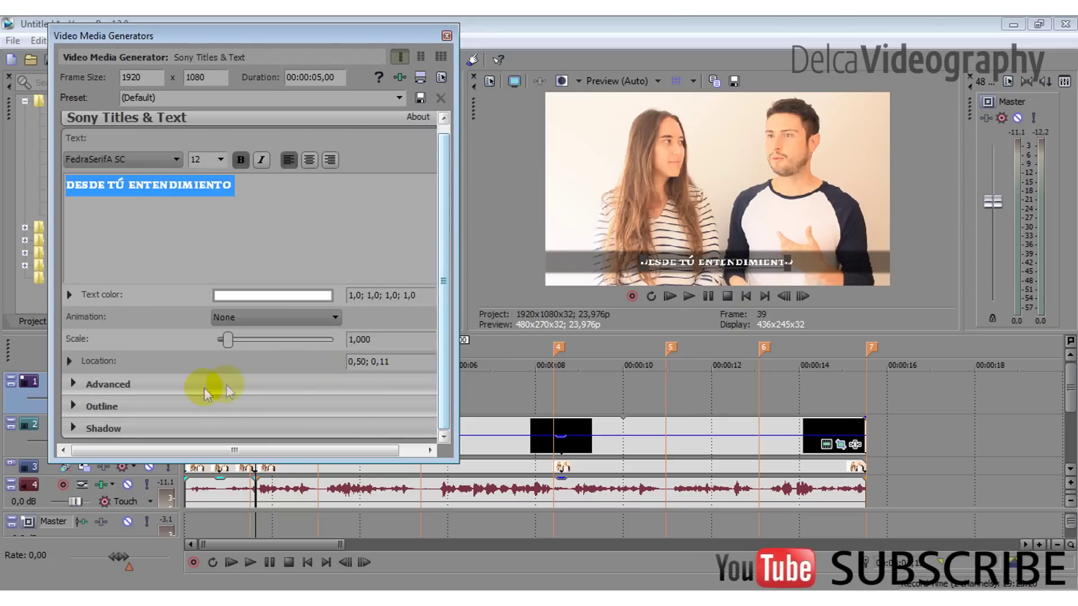
{"action": "left_click", "coordinate": [73, 406]}
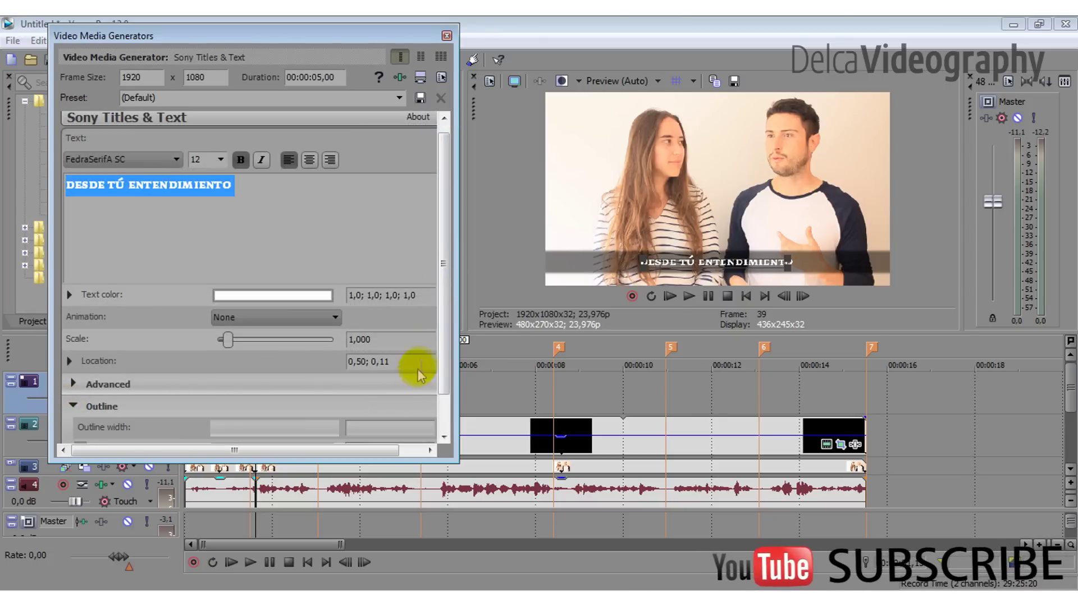
{"action": "scroll", "coordinate": [440, 356], "scroll_direction": "down", "scroll_amount": 2}
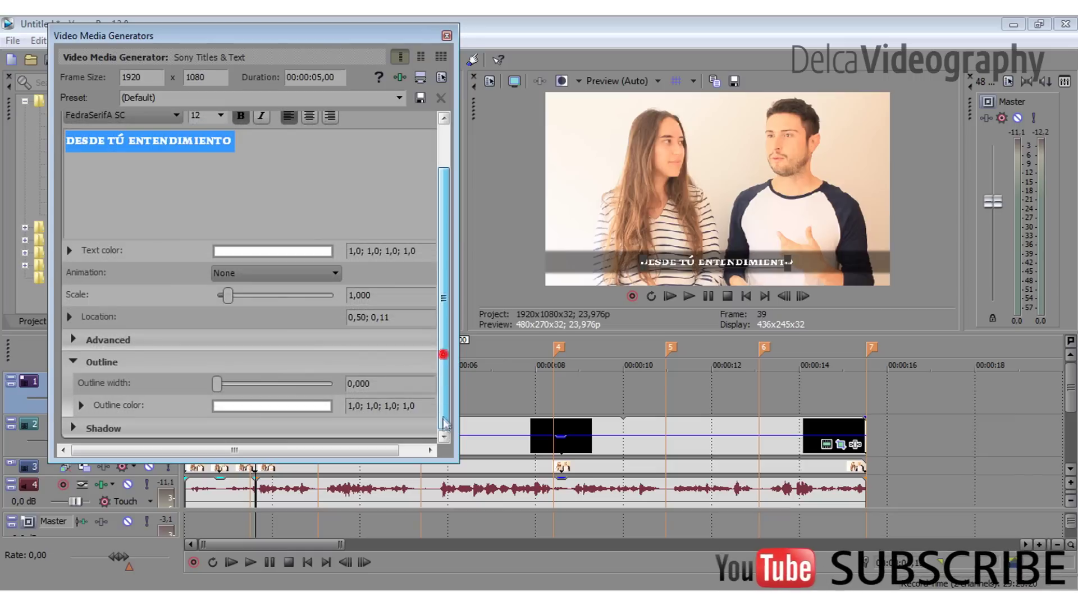
{"action": "left_click", "coordinate": [224, 404]}
{"action": "left_click_drag", "start_coordinate": [283, 438], "coordinate": [142, 585]}
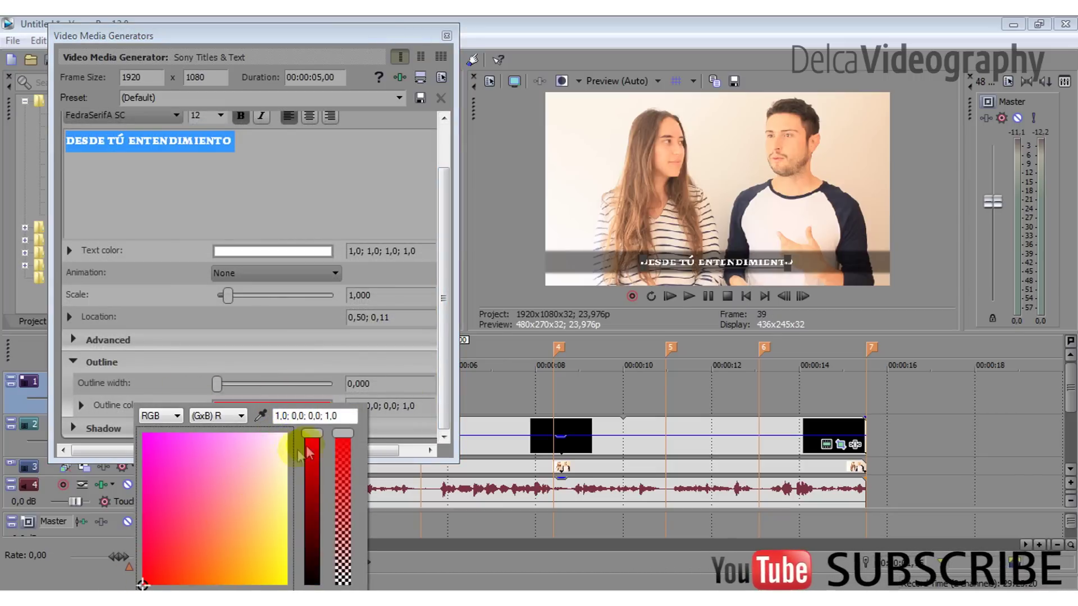
{"action": "left_click_drag", "start_coordinate": [317, 442], "coordinate": [312, 586]}
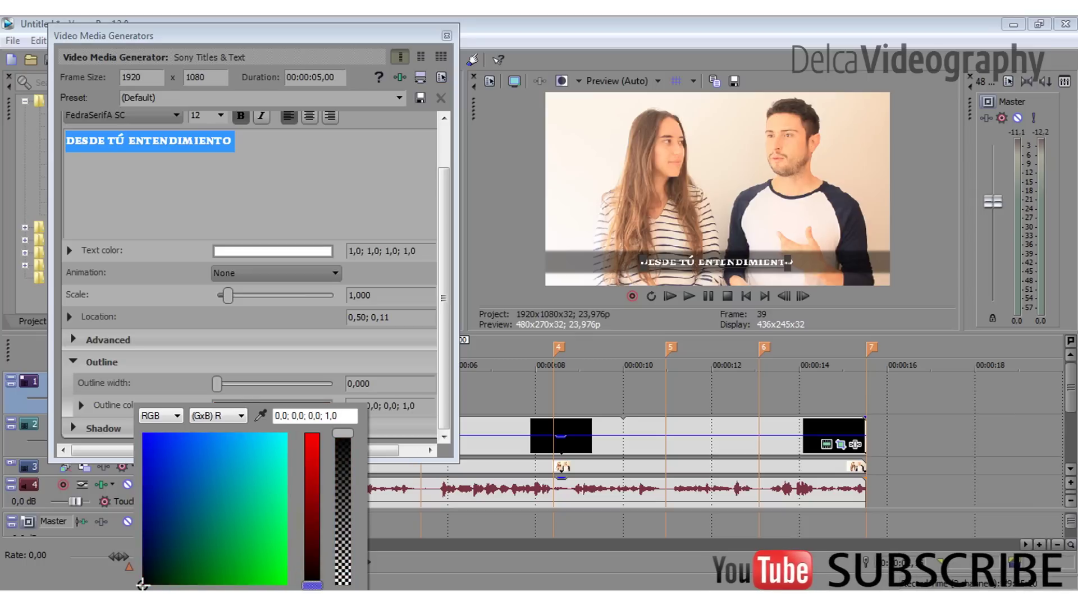
{"action": "left_click", "coordinate": [224, 373]}
{"action": "left_click_drag", "start_coordinate": [220, 385], "coordinate": [339, 387]}
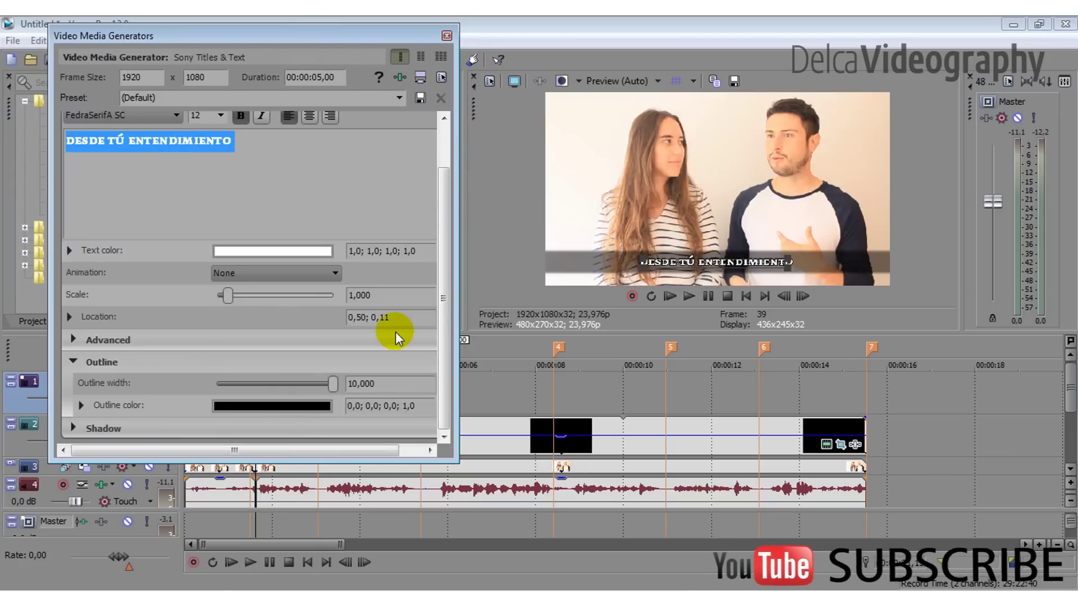
Step: Set the subtitle's text color to a medium blue, about 0,2; 0,51; 0,95; 1,0, and close the media generator window
{"action": "left_click", "coordinate": [271, 248]}
{"action": "left_click", "coordinate": [313, 414]}
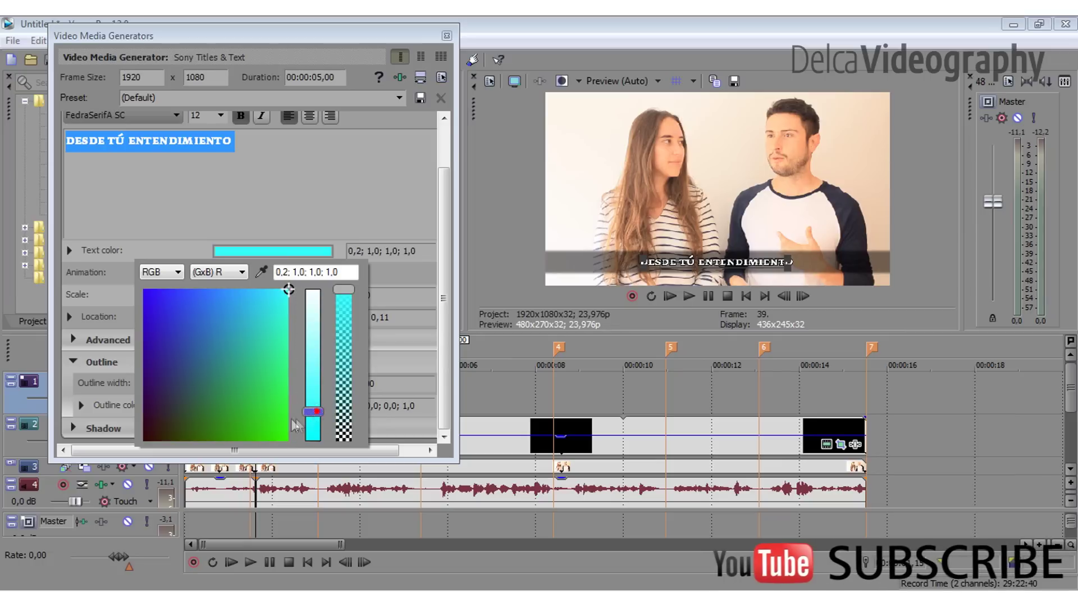
{"action": "left_click", "coordinate": [255, 408]}
{"action": "left_click", "coordinate": [161, 326]}
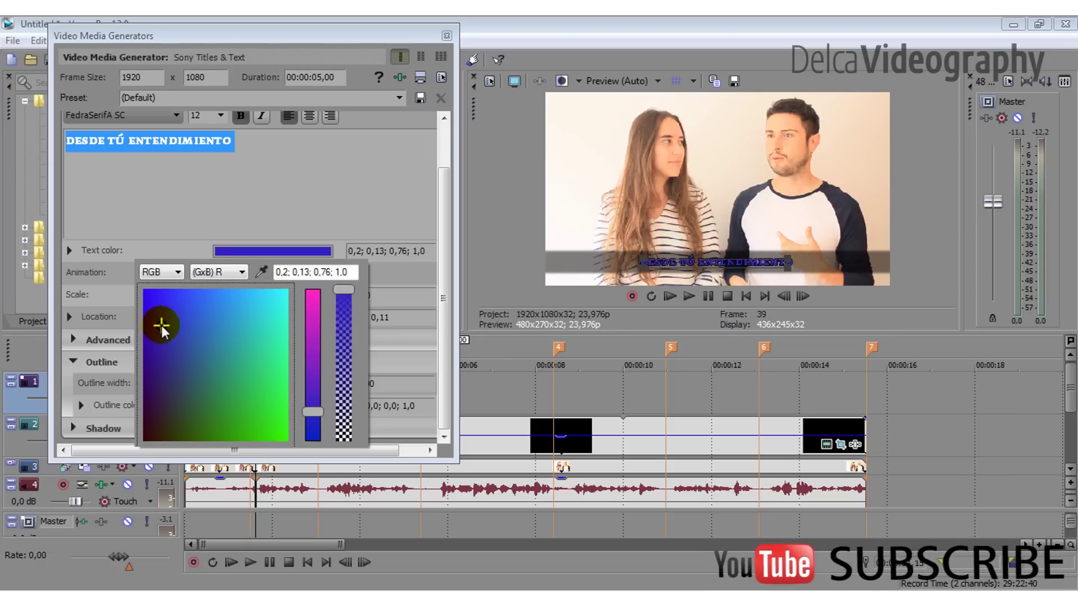
{"action": "left_click", "coordinate": [189, 306]}
{"action": "left_click_drag", "start_coordinate": [196, 304], "coordinate": [217, 296]}
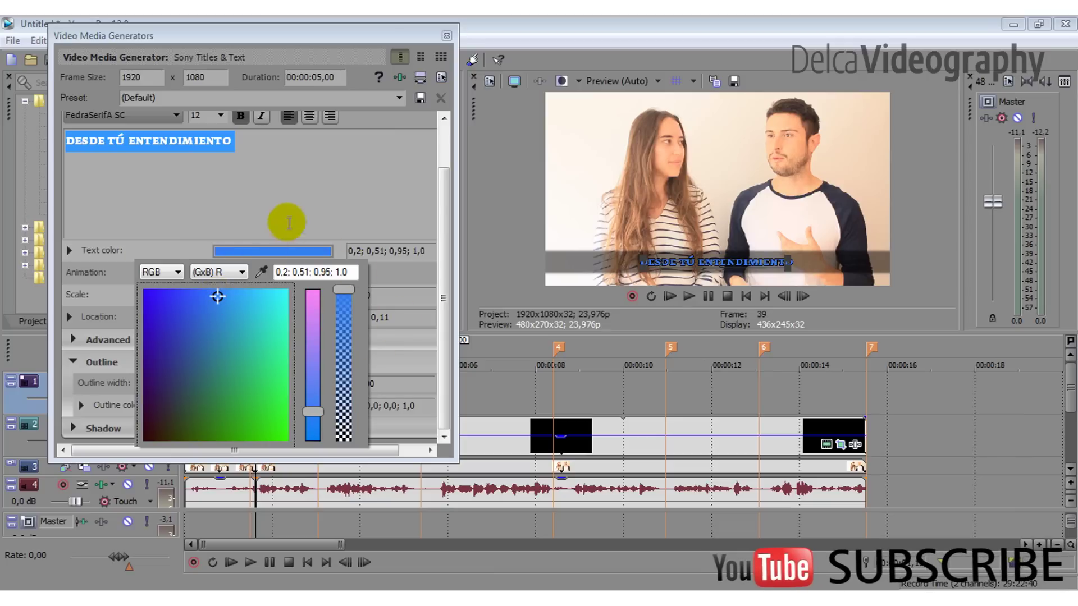
{"action": "double_click", "coordinate": [353, 273]}
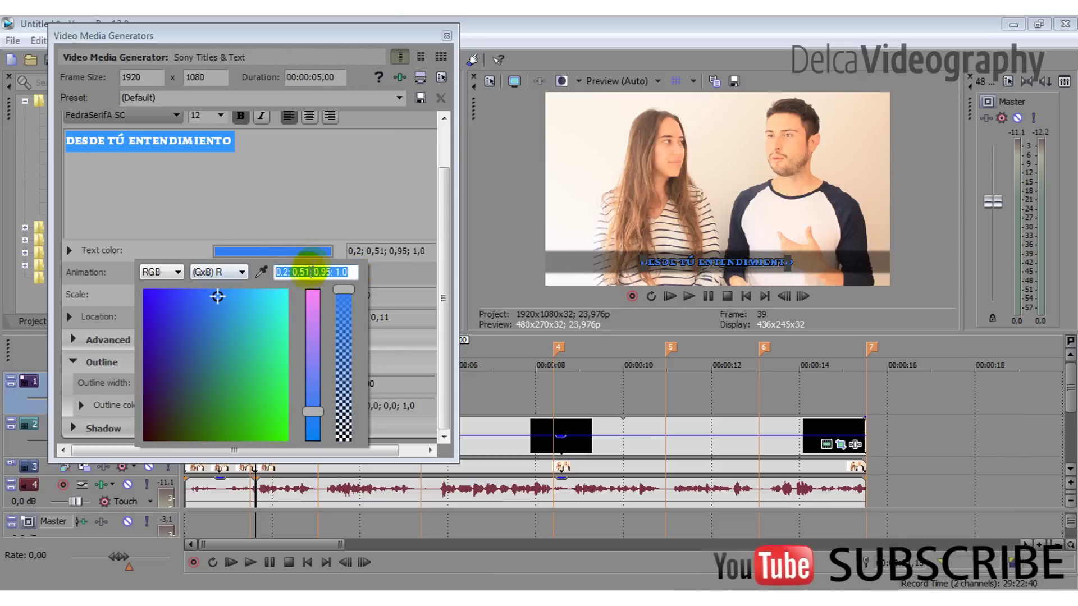
{"action": "left_click", "coordinate": [327, 203]}
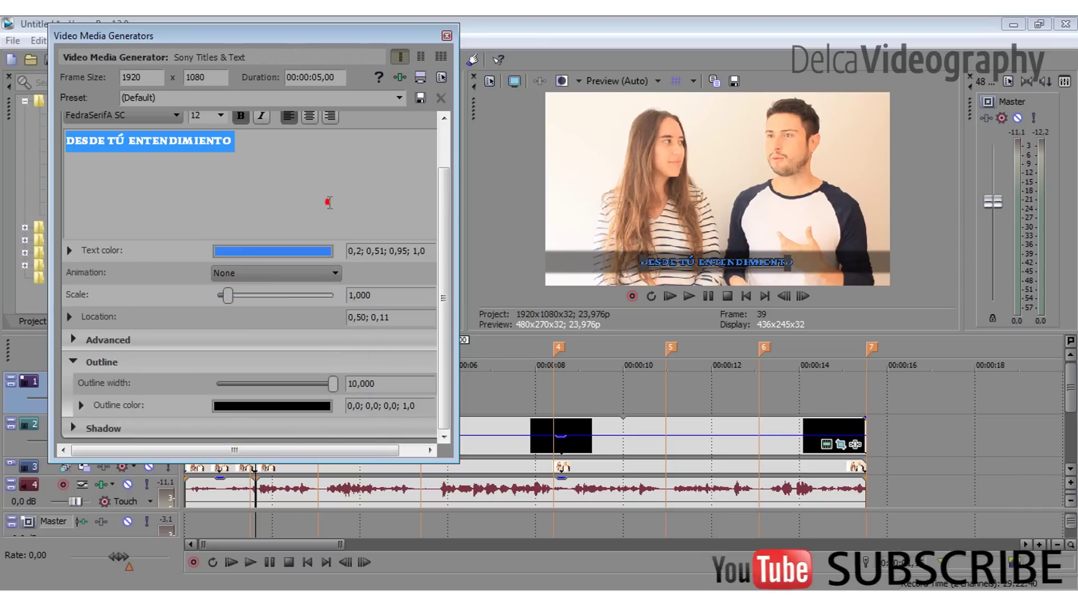
{"action": "scroll", "coordinate": [443, 279], "scroll_direction": "up", "scroll_amount": 3}
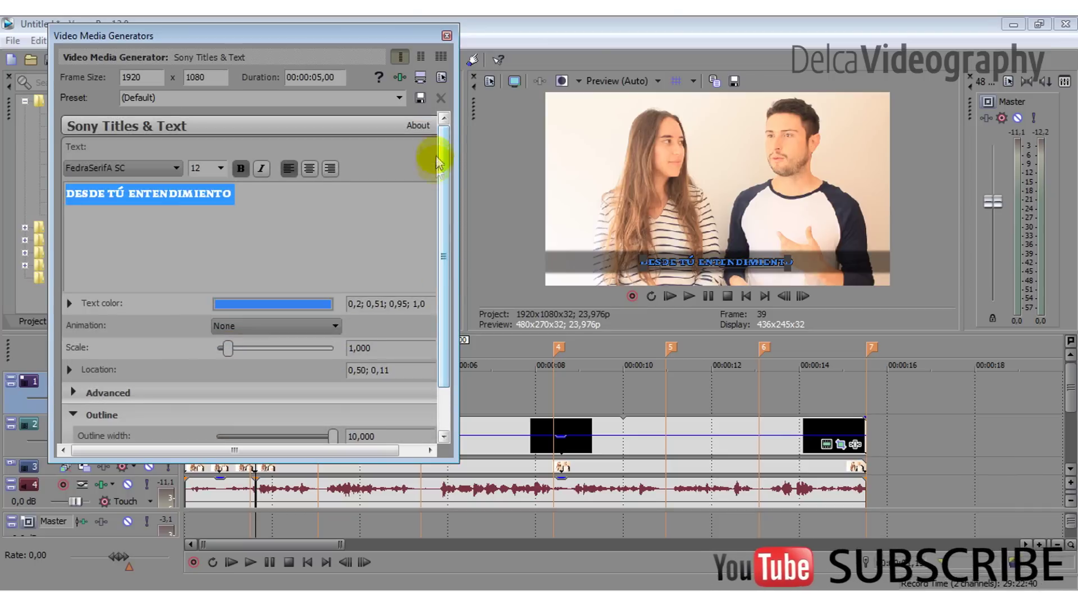
{"action": "left_click", "coordinate": [446, 36]}
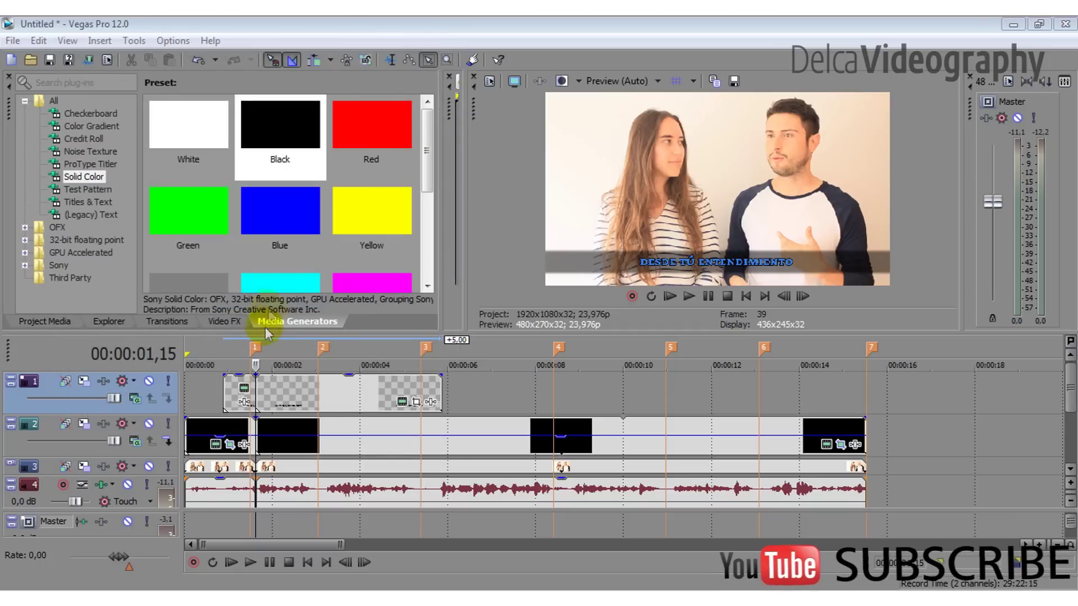
Step: Switch to the Normal Edit tool and move the text event on track 1 to the start of the timeline
{"action": "left_click_drag", "start_coordinate": [267, 402], "coordinate": [340, 385]}
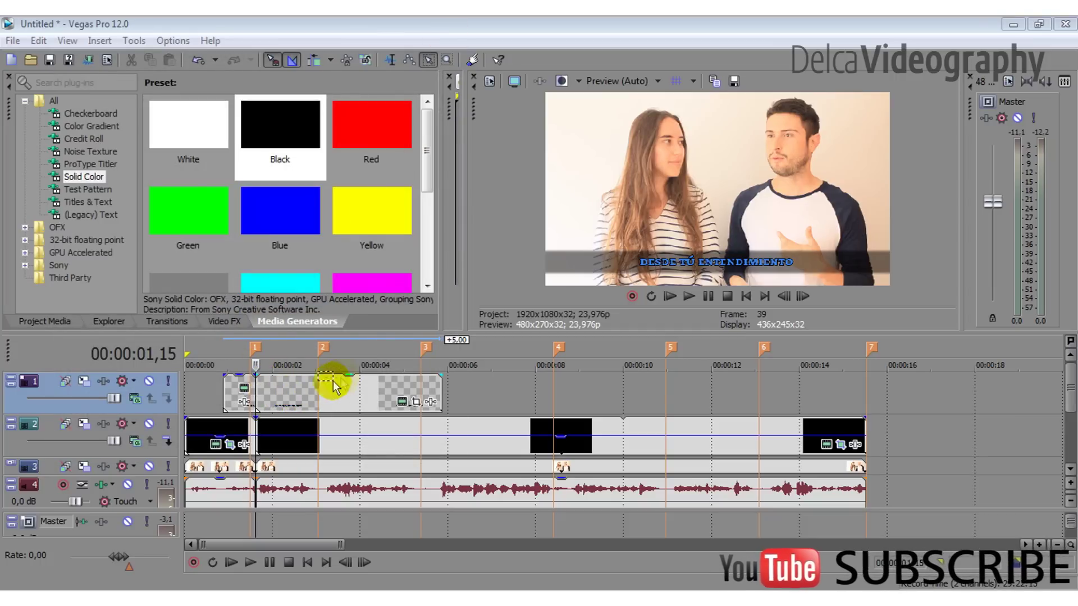
{"action": "left_click", "coordinate": [427, 58]}
{"action": "left_click", "coordinate": [390, 61]}
{"action": "left_click", "coordinate": [294, 397]}
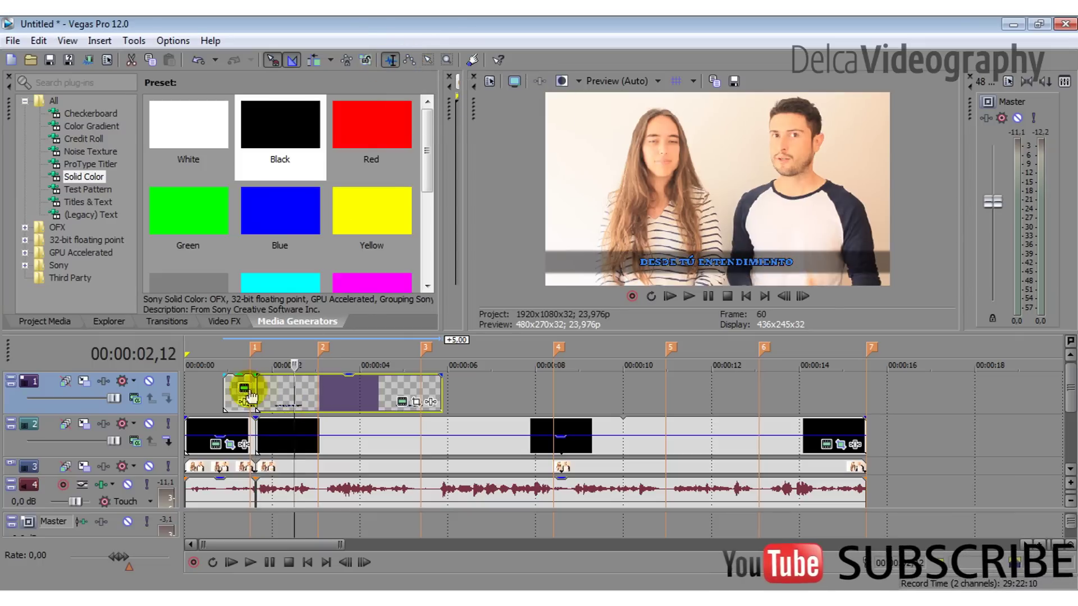
{"action": "left_click_drag", "start_coordinate": [242, 395], "coordinate": [208, 395]}
Step: Trim the end of the text event by 4.06 so that it stops short of the first marker
{"action": "scroll", "coordinate": [212, 396], "scroll_direction": "up", "scroll_amount": 2}
{"action": "left_click", "coordinate": [290, 399]}
{"action": "left_click_drag", "start_coordinate": [290, 400], "coordinate": [407, 395]}
{"action": "left_click", "coordinate": [196, 393]}
{"action": "left_click", "coordinate": [434, 388]}
{"action": "left_click", "coordinate": [218, 400]}
{"action": "left_click", "coordinate": [206, 387]}
{"action": "left_click", "coordinate": [429, 388]}
{"action": "key", "text": "Delete"}
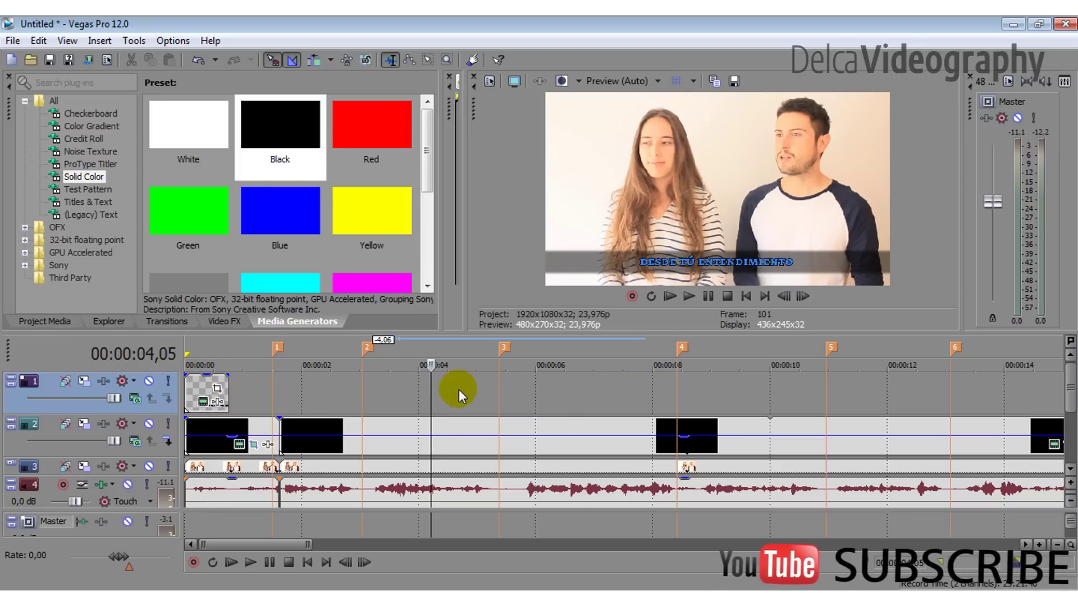
Step: Extend the end of the text event by 0.18 to reach marker 1
{"action": "left_click", "coordinate": [203, 393]}
{"action": "left_click", "coordinate": [223, 392]}
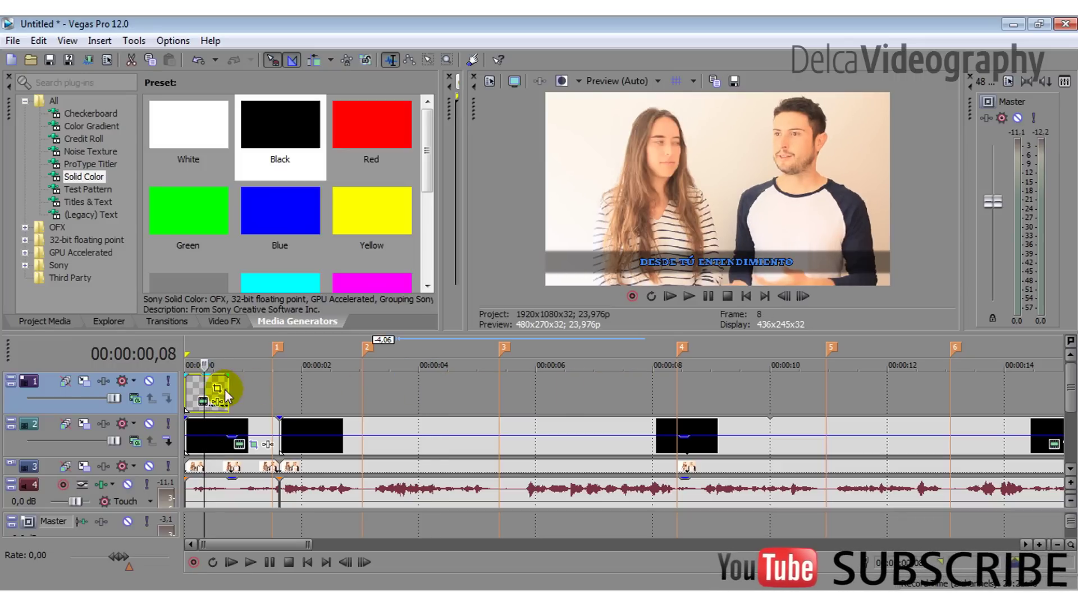
{"action": "left_click_drag", "start_coordinate": [223, 389], "coordinate": [257, 433]}
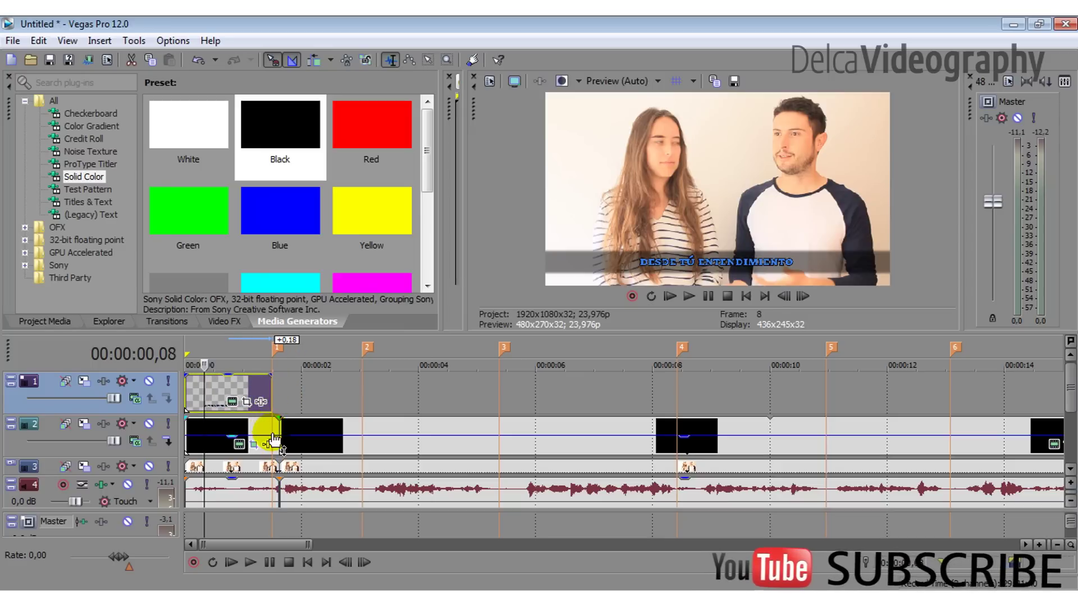
{"action": "scroll", "coordinate": [275, 441], "scroll_direction": "up", "scroll_amount": 3}
{"action": "scroll", "coordinate": [336, 393], "scroll_direction": "up", "scroll_amount": 2}
{"action": "left_click", "coordinate": [349, 387]}
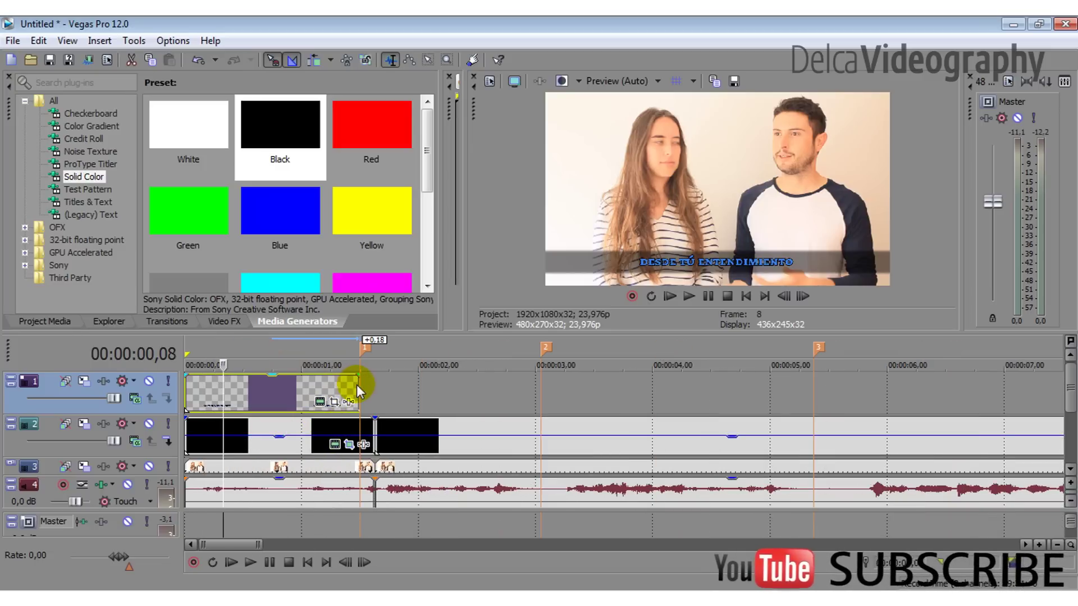
{"action": "left_click", "coordinate": [316, 390]}
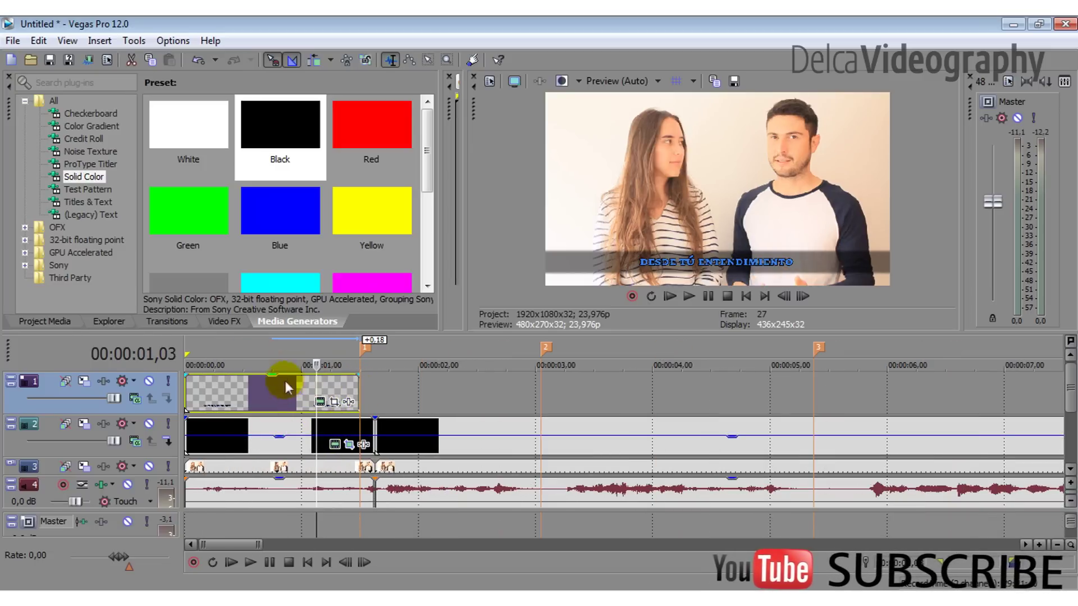
{"action": "scroll", "coordinate": [365, 387], "scroll_direction": "down", "scroll_amount": 2}
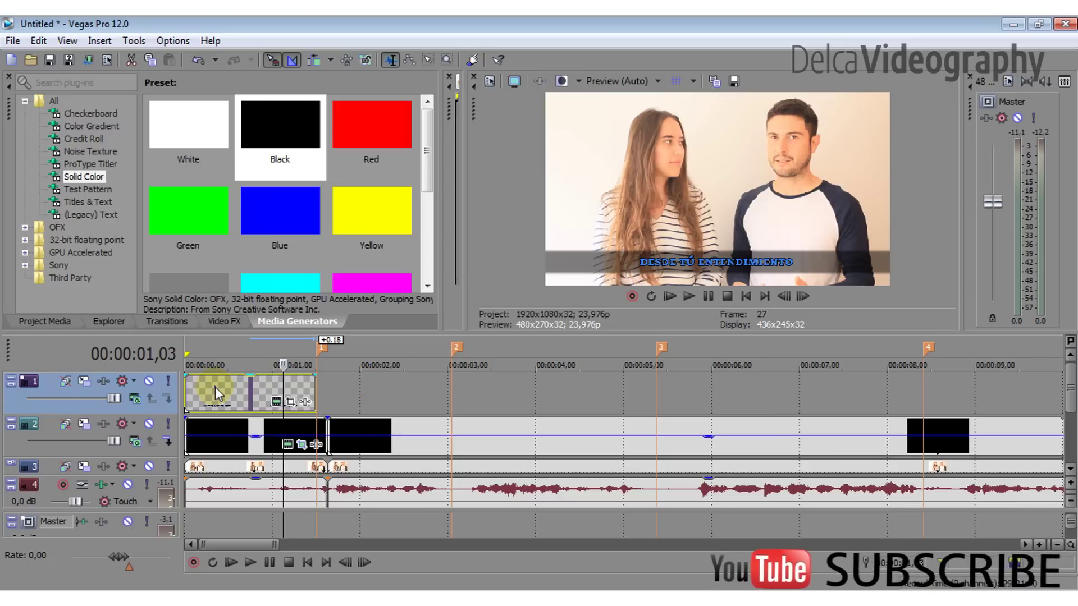
Step: Copy the text event to marker 1 as a new copy of the source media and extend the copy's end to marker 2
{"action": "right_click", "coordinate": [349, 398]}
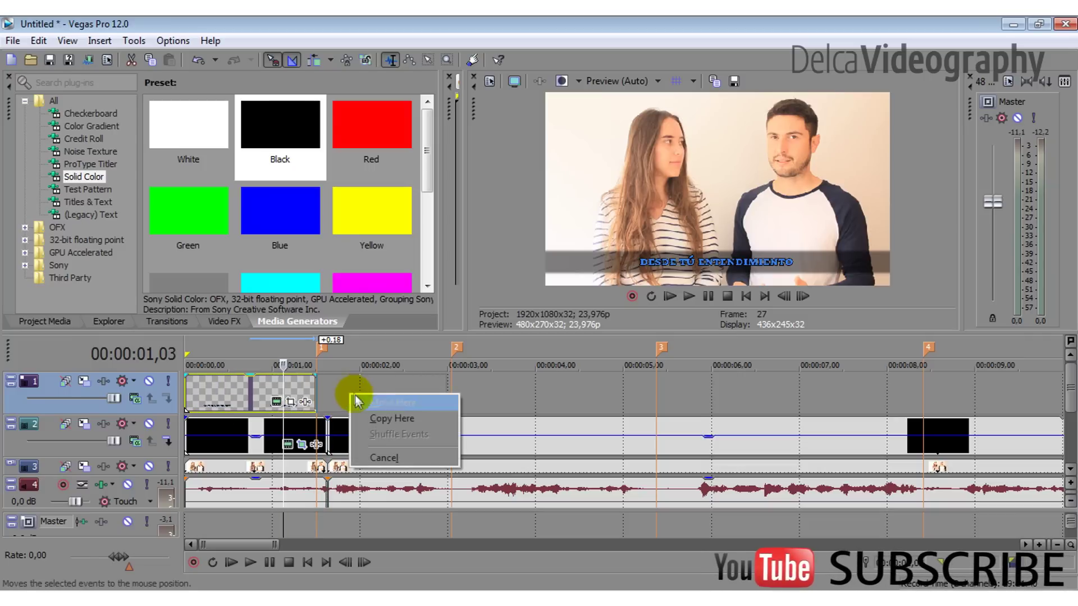
{"action": "left_click", "coordinate": [372, 418]}
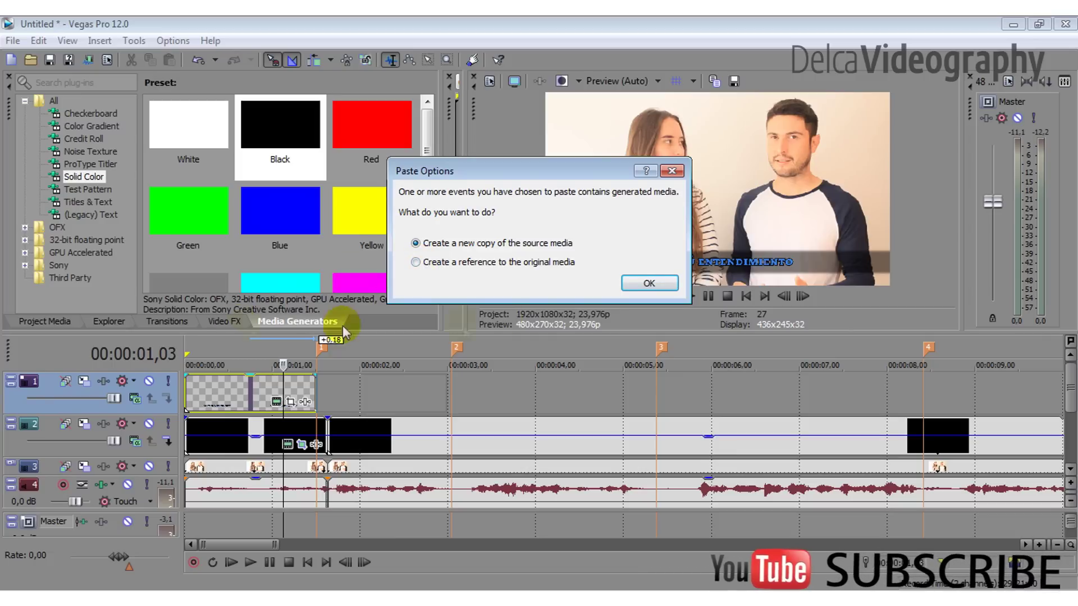
{"action": "left_click", "coordinate": [644, 284]}
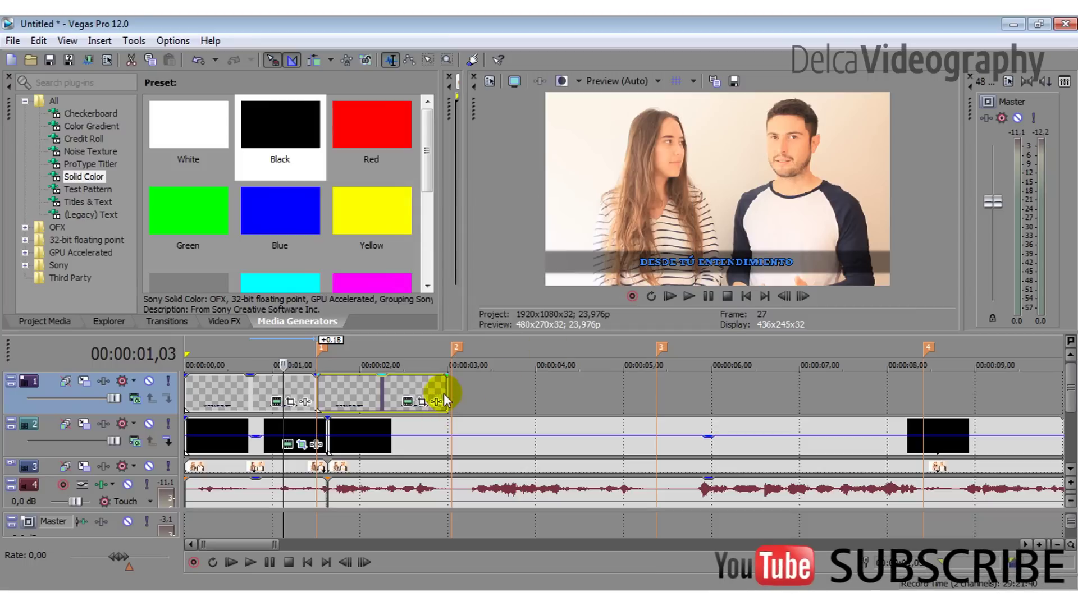
{"action": "left_click_drag", "start_coordinate": [444, 393], "coordinate": [450, 393]}
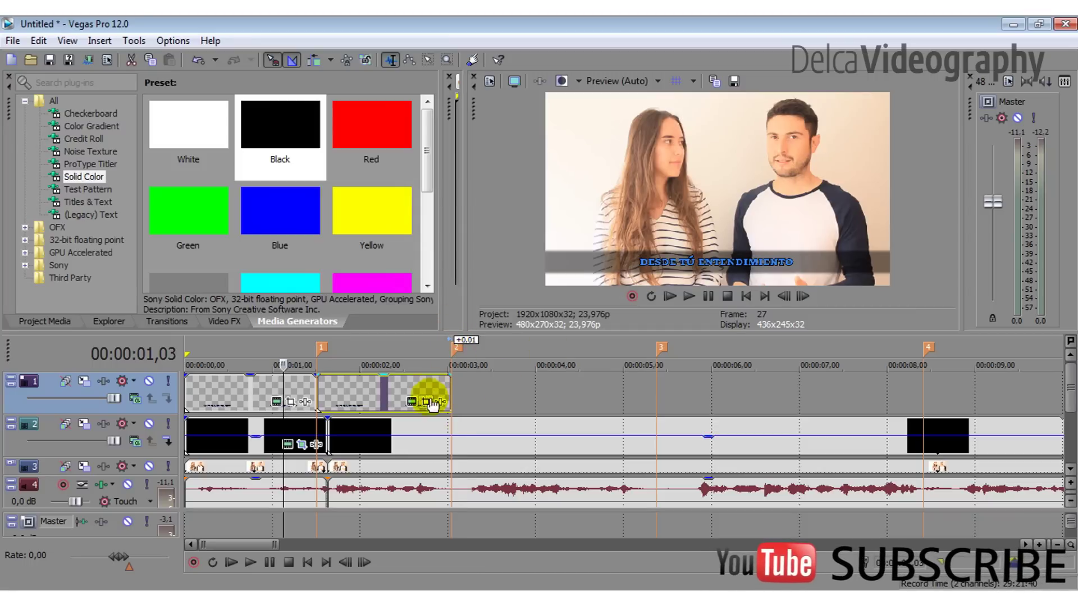
Step: Open the generated media settings of the text event between markers 1 and 2
{"action": "left_click", "coordinate": [367, 394]}
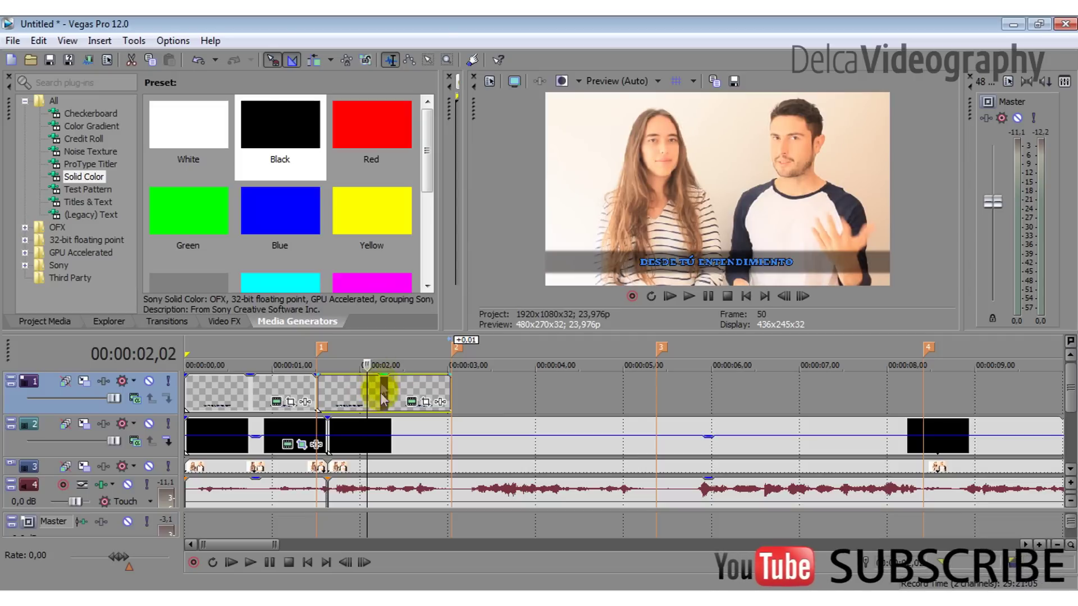
{"action": "left_click_drag", "start_coordinate": [375, 392], "coordinate": [401, 399]}
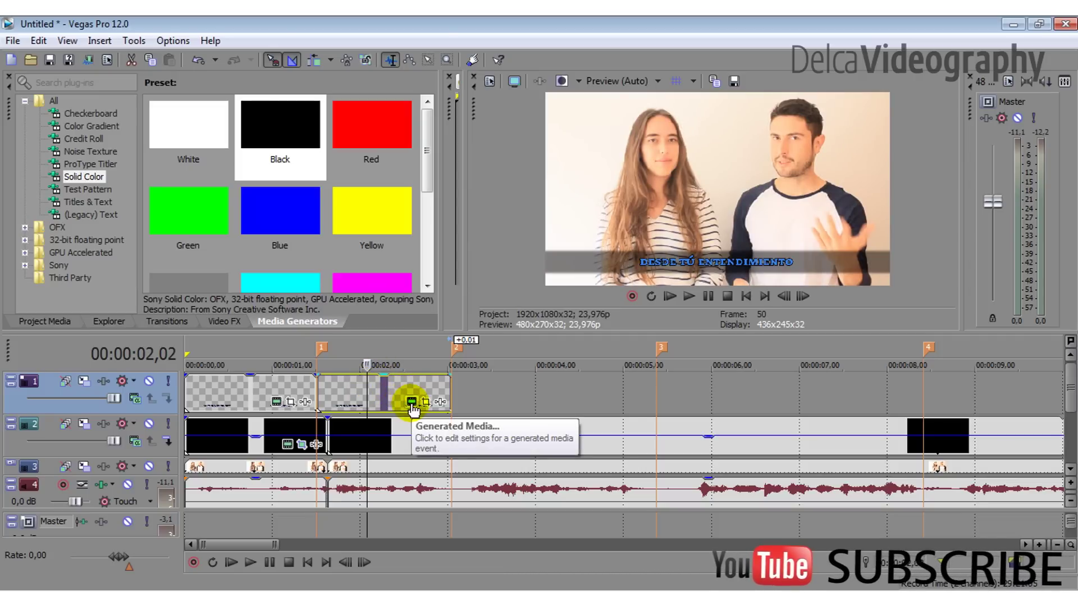
{"action": "left_click", "coordinate": [412, 403]}
{"action": "left_click_drag", "start_coordinate": [302, 38], "coordinate": [263, 40]}
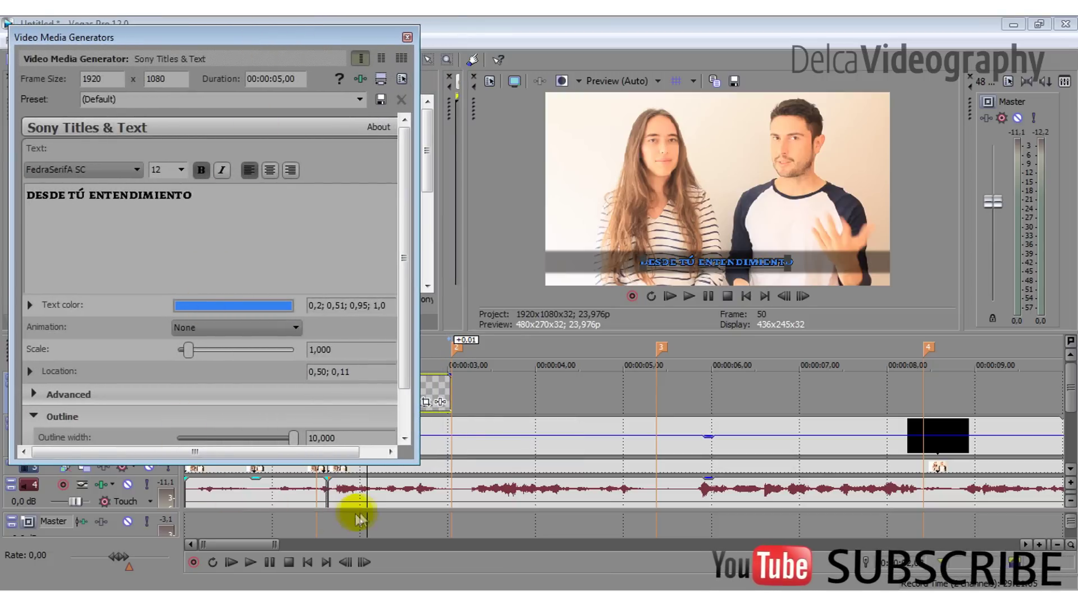
Step: Play the clip from shortly before marker 1 to hear the phrase spoken up to marker 2
{"action": "left_click", "coordinate": [319, 494]}
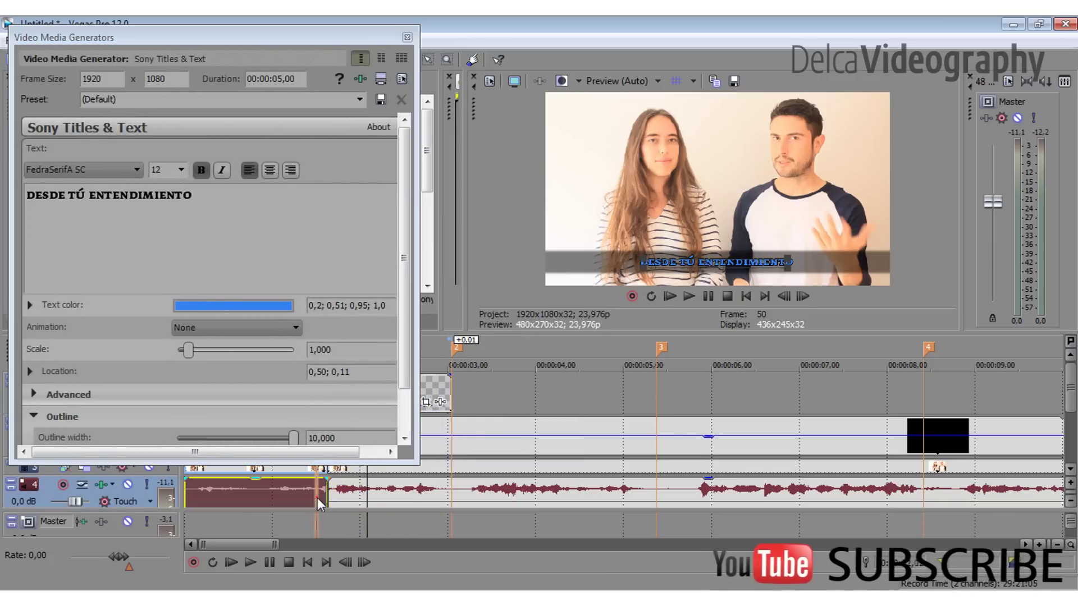
{"action": "left_click_drag", "start_coordinate": [321, 39], "coordinate": [366, 29]}
{"action": "left_click", "coordinate": [251, 562]}
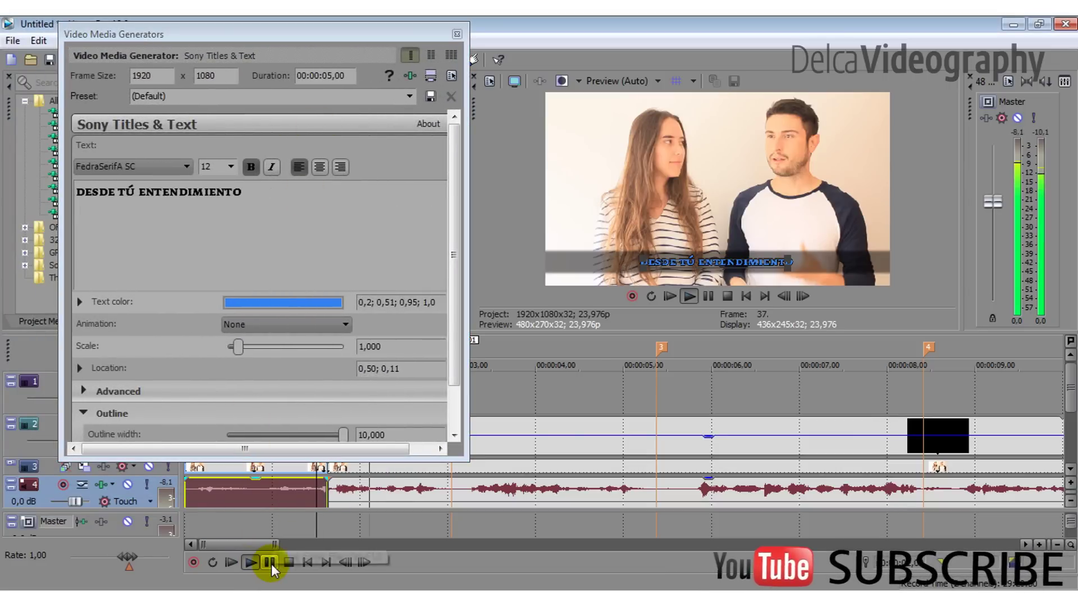
{"action": "left_click", "coordinate": [270, 562]}
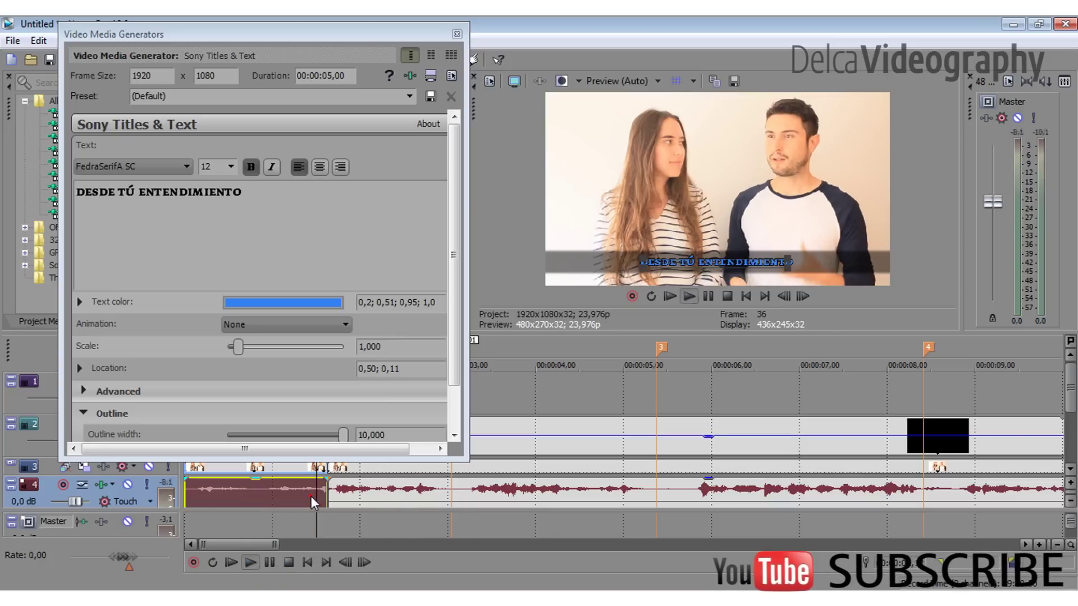
{"action": "left_click", "coordinate": [257, 499]}
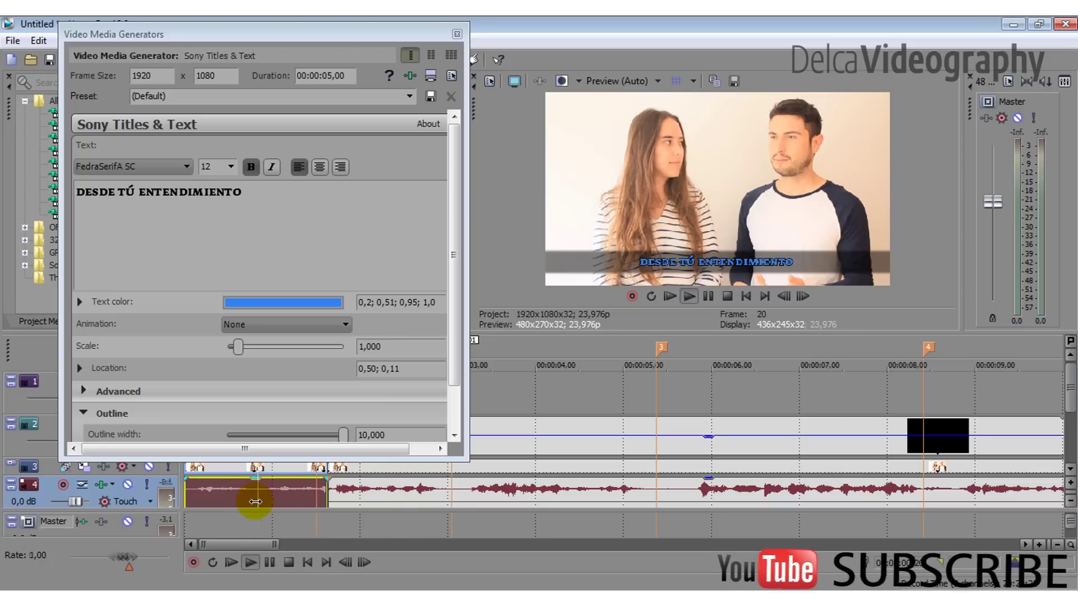
{"action": "left_click", "coordinate": [250, 562]}
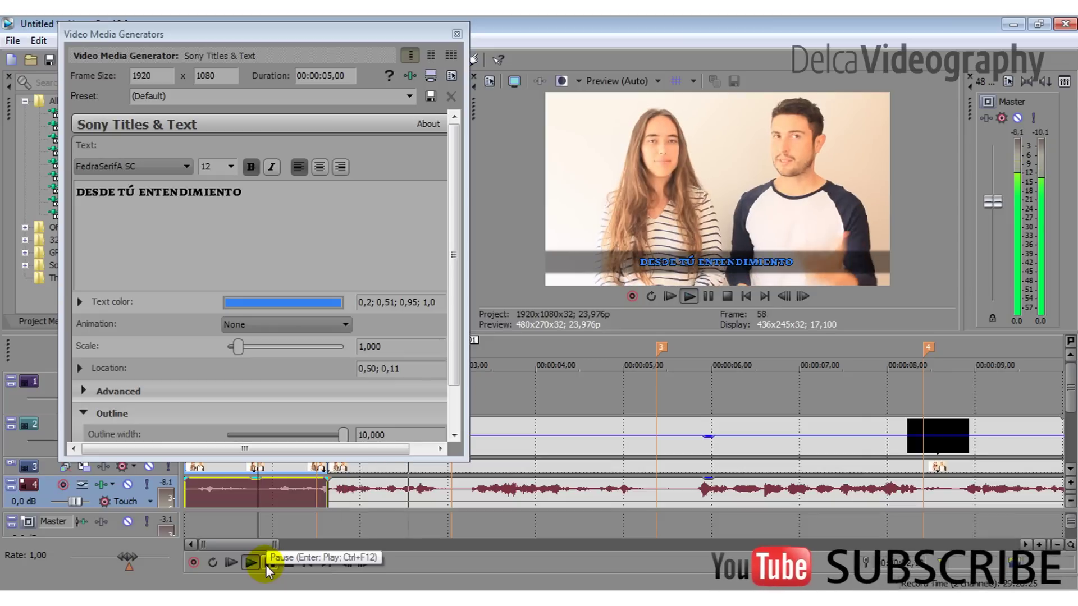
Step: Replace the text of the event between markers 1 and 2 with "PARA LAS PERSONAS QUE NOS VEN" and close its settings
{"action": "left_click", "coordinate": [257, 196]}
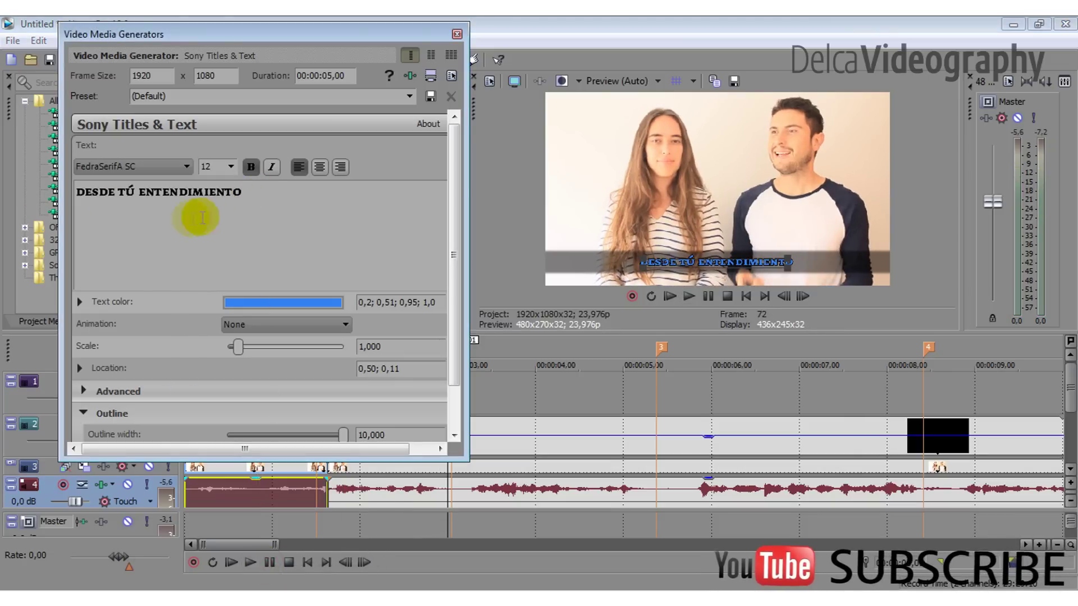
{"action": "triple_click", "coordinate": [270, 209]}
{"action": "type", "text": "PARA "}
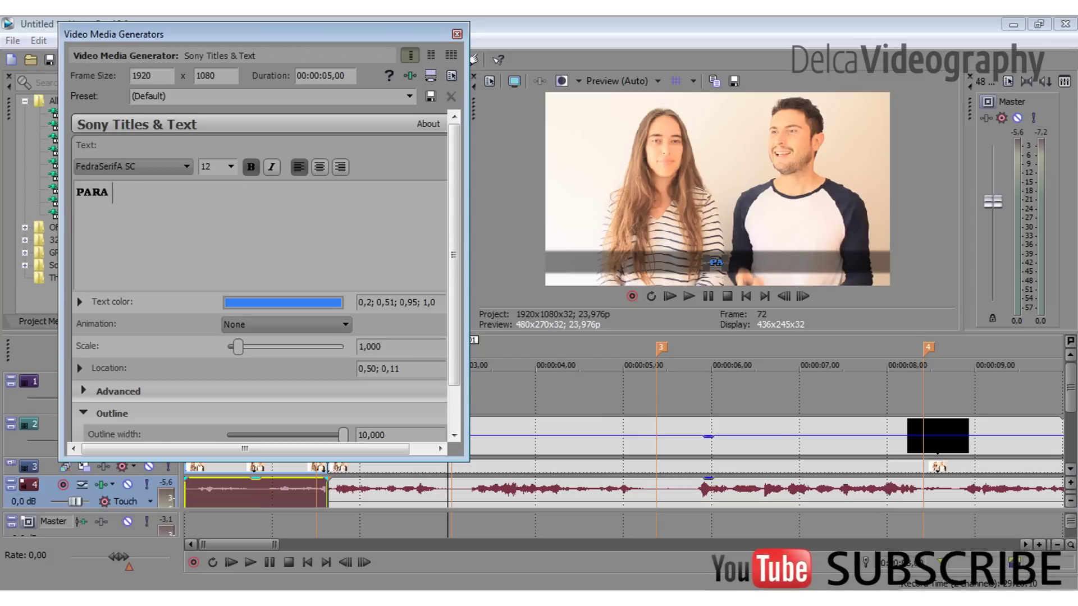
{"action": "type", "text": "LAS PERSONAS QUE NOS VEN"}
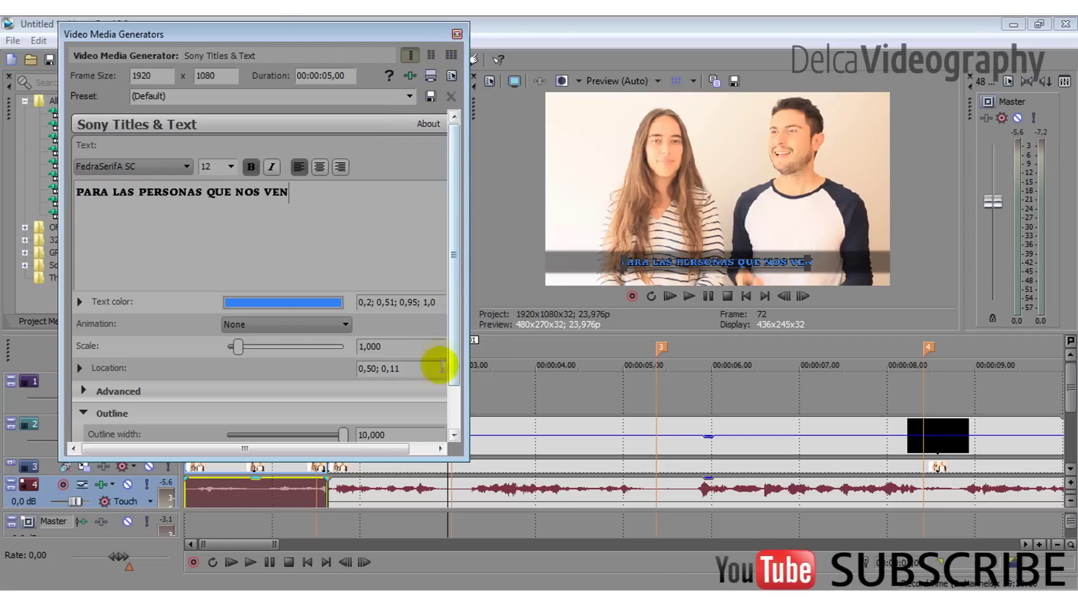
{"action": "left_click", "coordinate": [328, 522]}
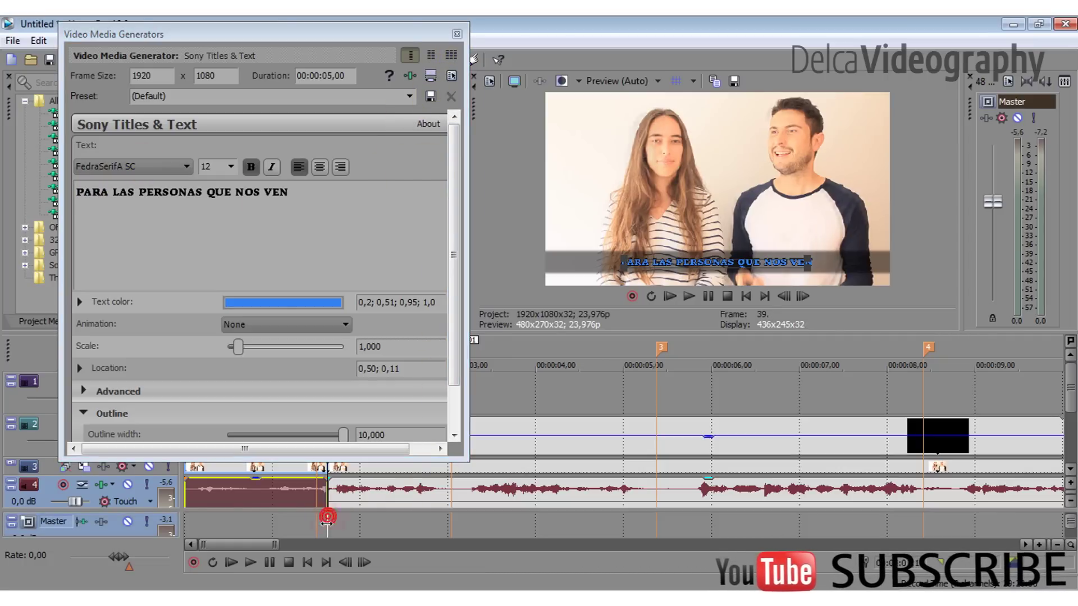
{"action": "left_click", "coordinate": [457, 34]}
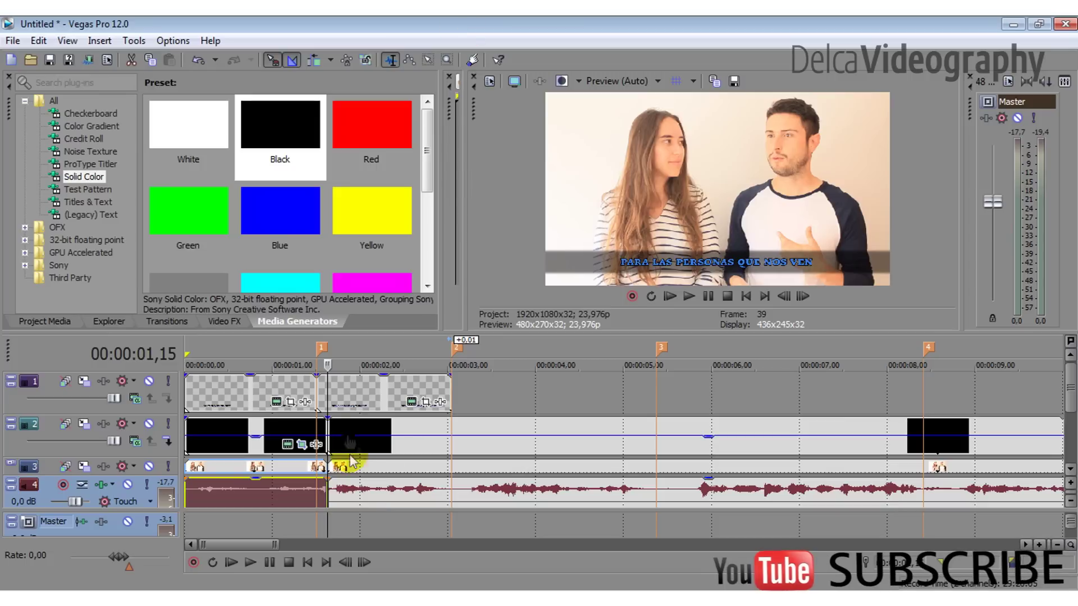
Step: Copy the second text event to marker 2 as a new copy of the source media and extend the copy's end to marker 3
{"action": "left_click", "coordinate": [352, 393]}
{"action": "left_click_drag", "start_coordinate": [335, 396], "coordinate": [474, 389]}
{"action": "left_click", "coordinate": [484, 413]}
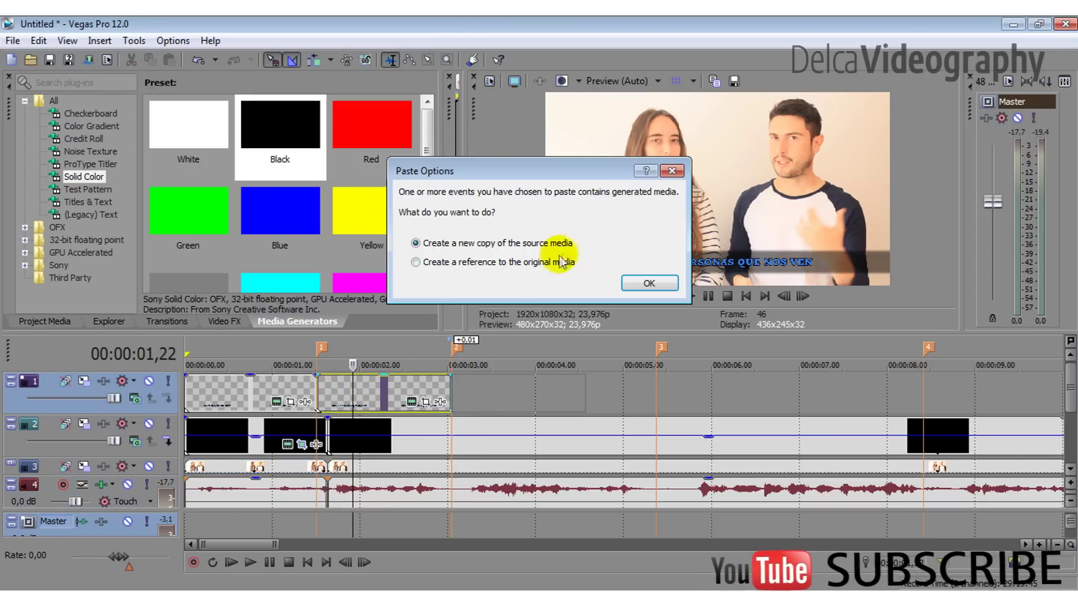
{"action": "left_click", "coordinate": [640, 281]}
{"action": "left_click_drag", "start_coordinate": [587, 396], "coordinate": [655, 394]}
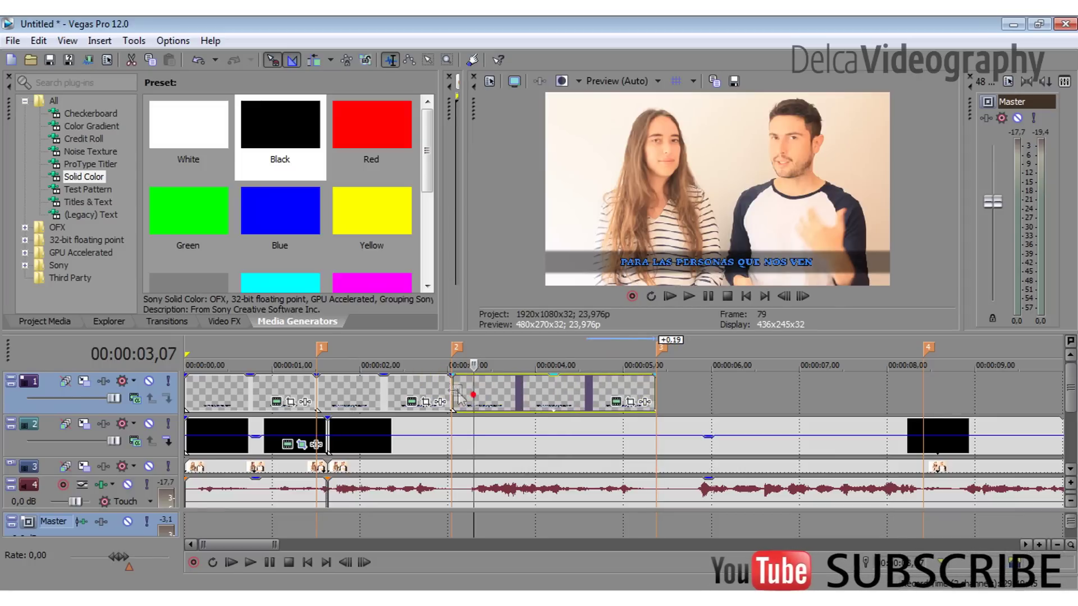
Step: Play the clip from just before marker 2 to hear the phrase spoken up to marker 3
{"action": "left_click", "coordinate": [435, 392]}
{"action": "left_click", "coordinate": [251, 562]}
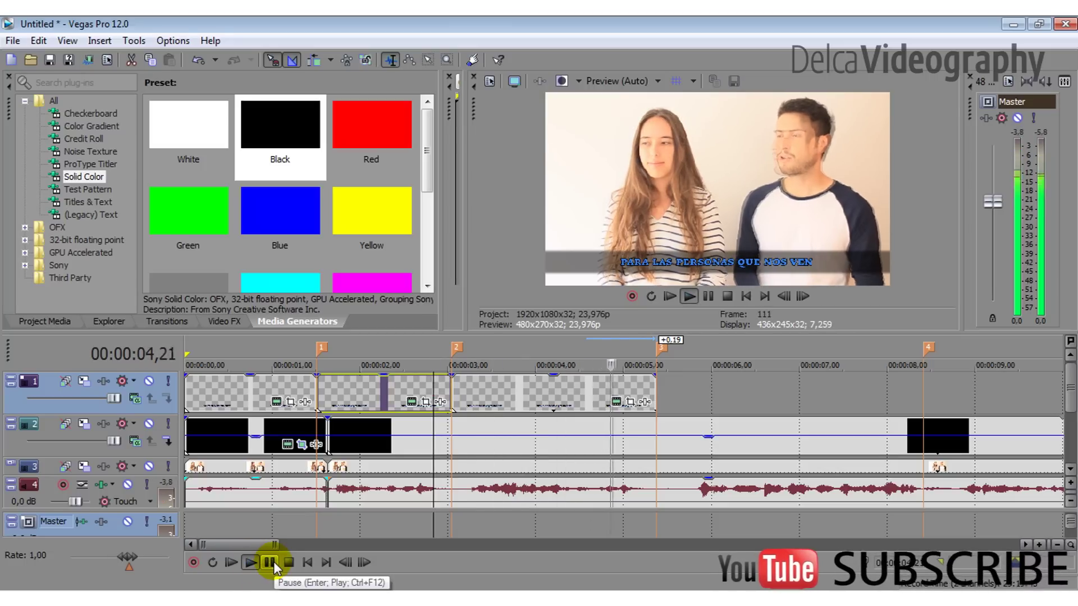
{"action": "left_click", "coordinate": [270, 562]}
Step: Replace the text of the event between markers 2 and 3 with "QUÉ ES ESO DE LOS ADORNOS Y LOS COMPLEMENTOS DEL LOGO?"
{"action": "left_click", "coordinate": [557, 393]}
{"action": "left_click", "coordinate": [616, 402]}
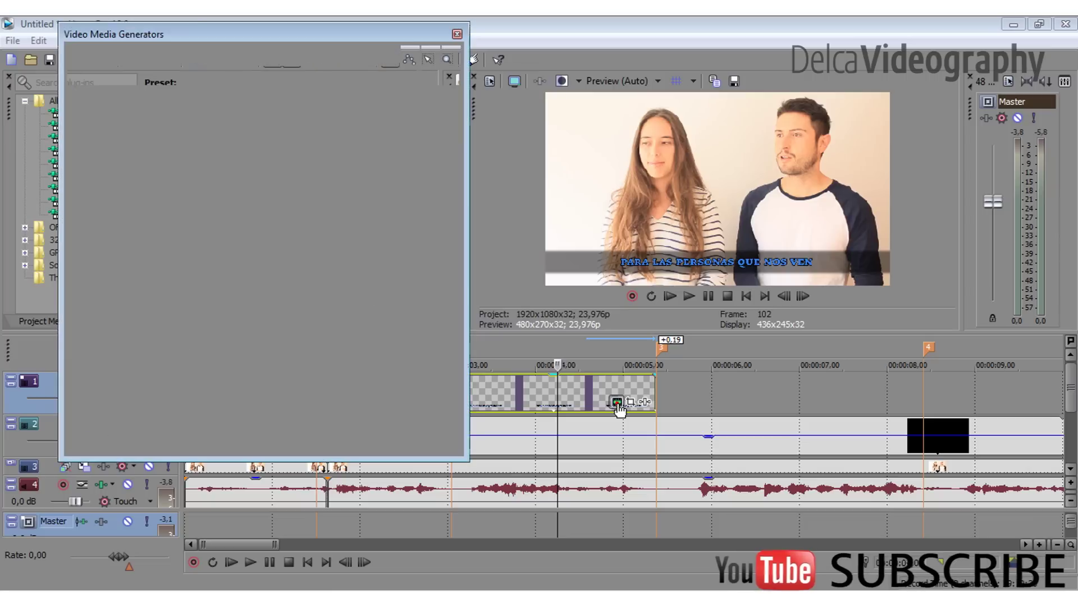
{"action": "left_click", "coordinate": [331, 199]}
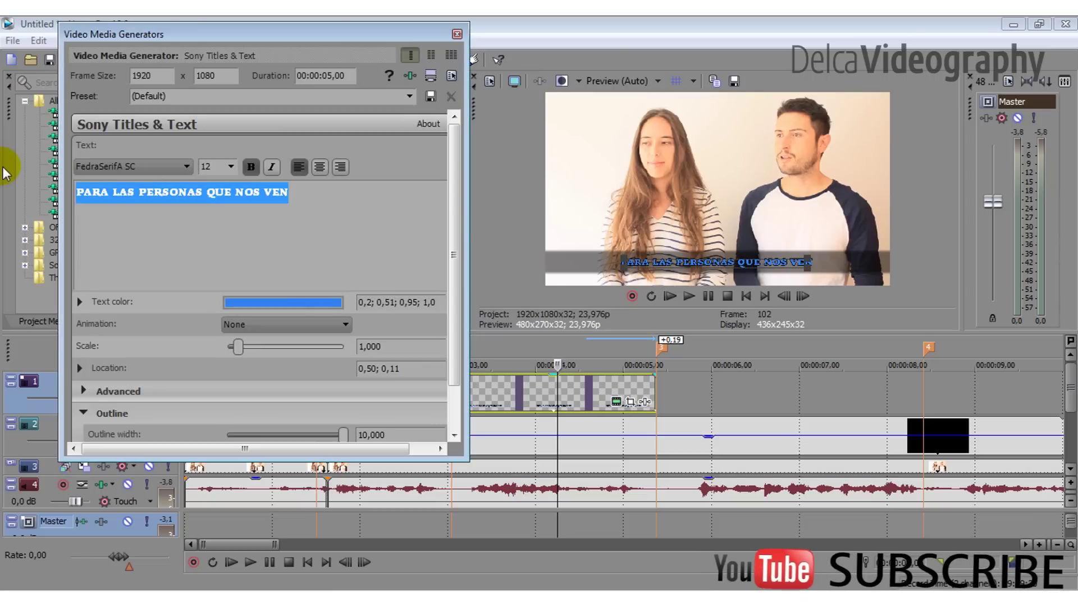
{"action": "type", "text": "QUÉ ES ESO DE LOS ADORNOS"}
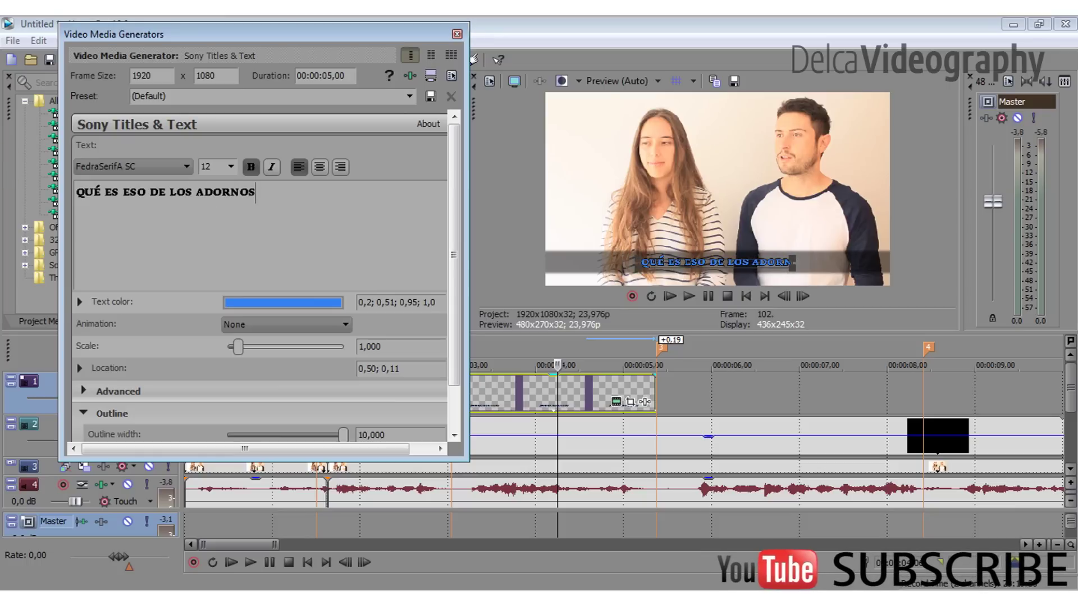
{"action": "type", "text": " Y LOS COMPLEMEN"}
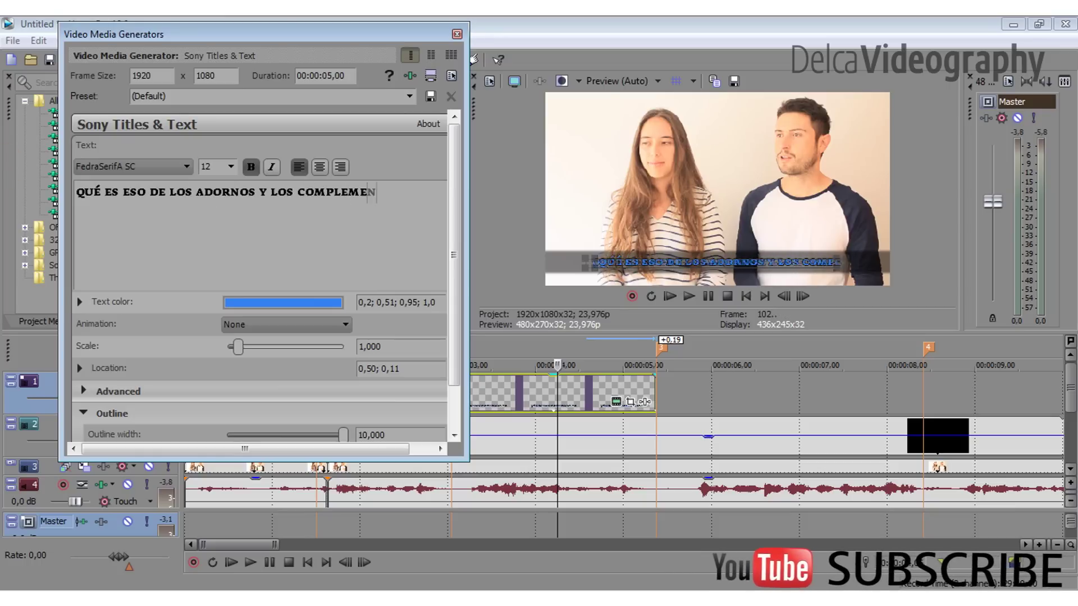
{"action": "type", "text": "TOS DEL"}
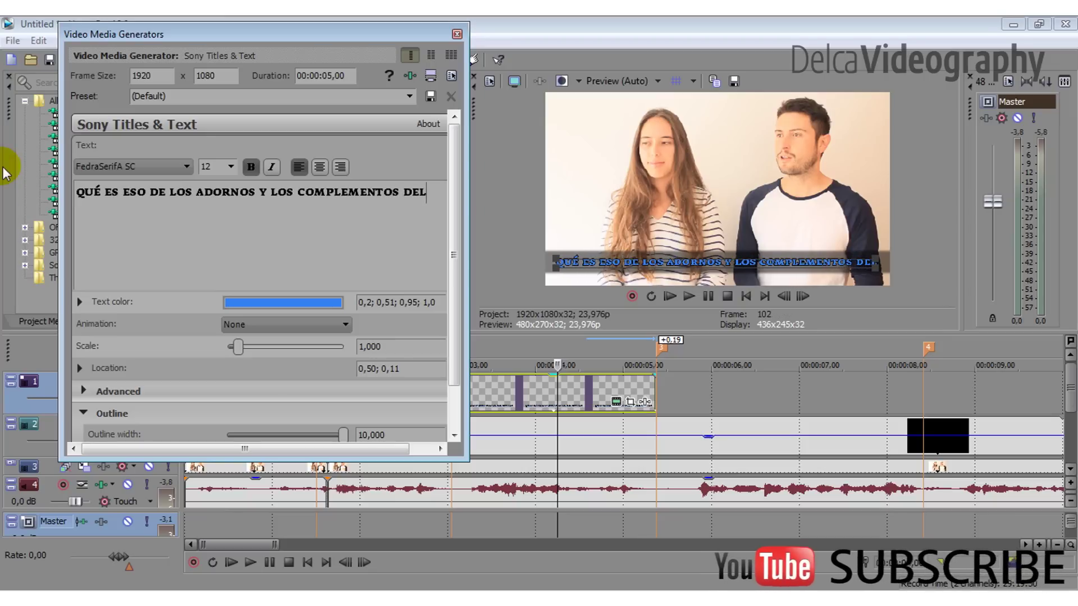
{"action": "type", "text": " LOG"}
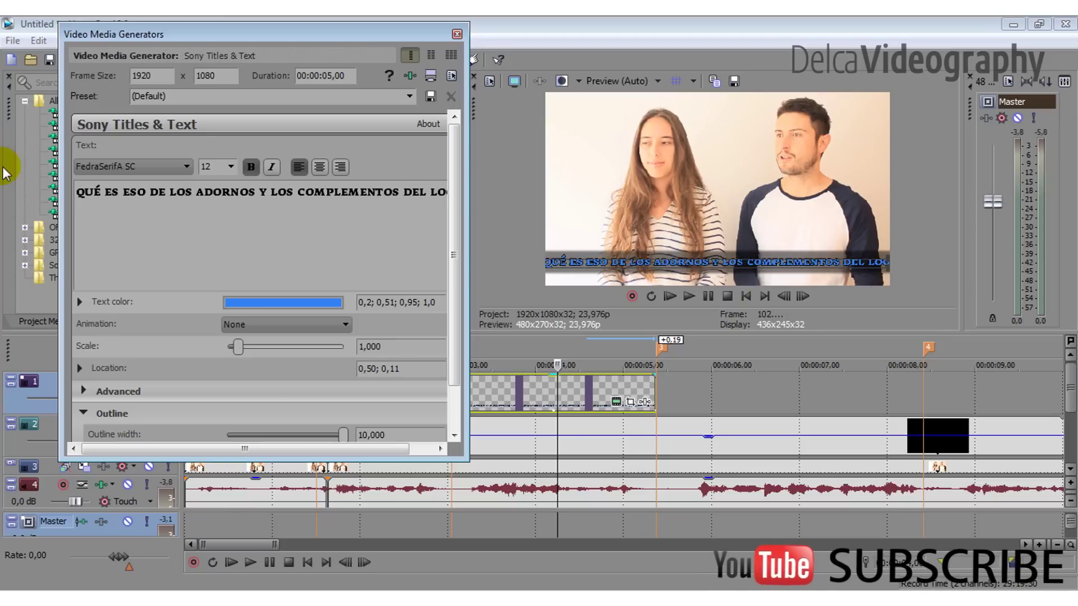
{"action": "type", "text": "O"}
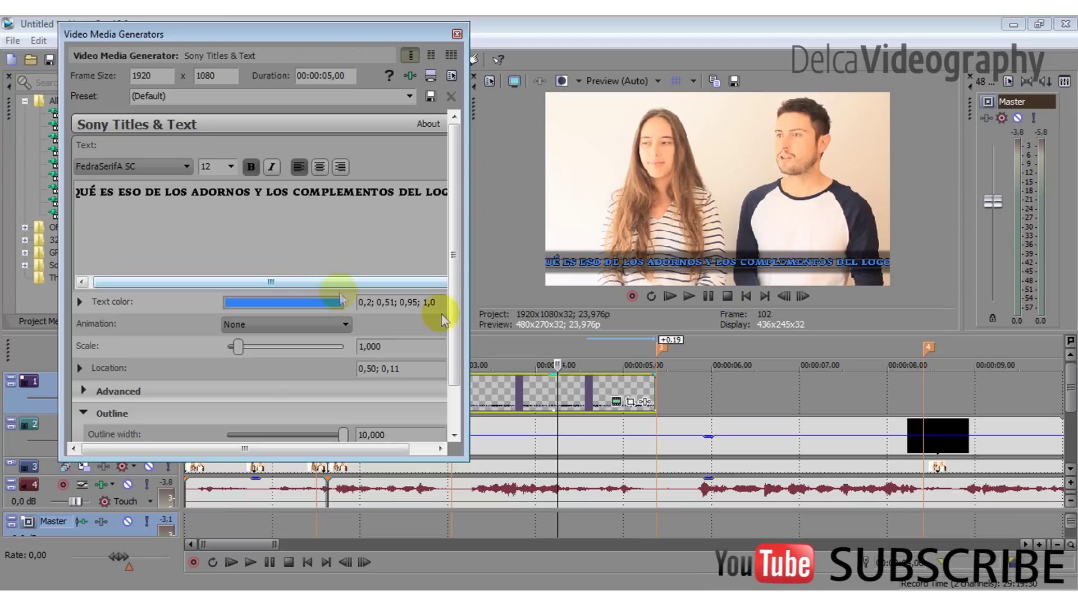
Step: Set the font size of the whole subtitle between markers 2 and 3 to 10 and close its settings
{"action": "left_click", "coordinate": [321, 192]}
{"action": "triple_click", "coordinate": [320, 193]}
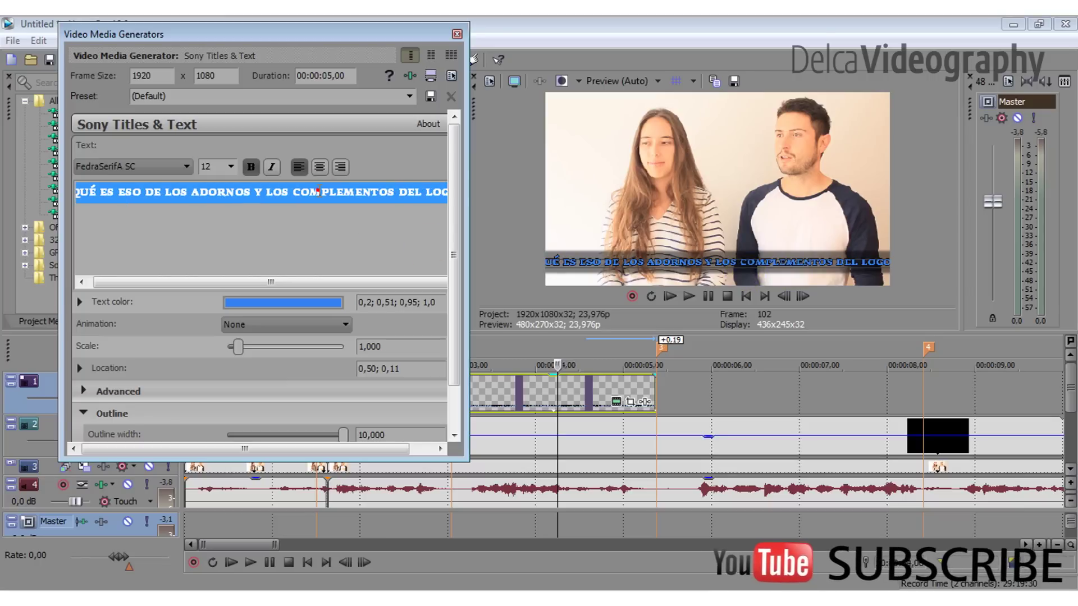
{"action": "left_click", "coordinate": [230, 168]}
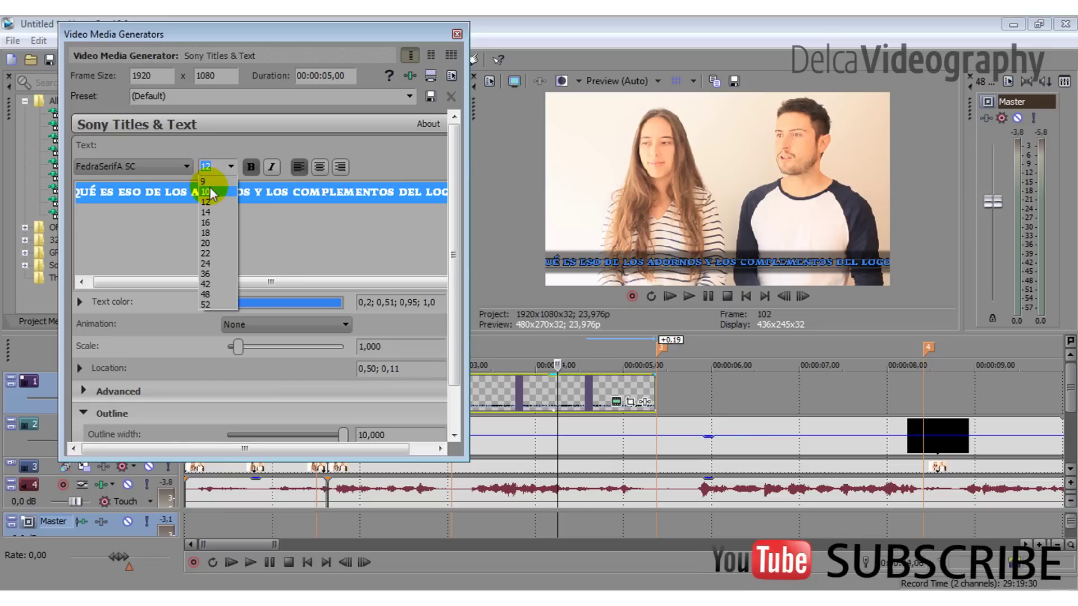
{"action": "left_click", "coordinate": [212, 192]}
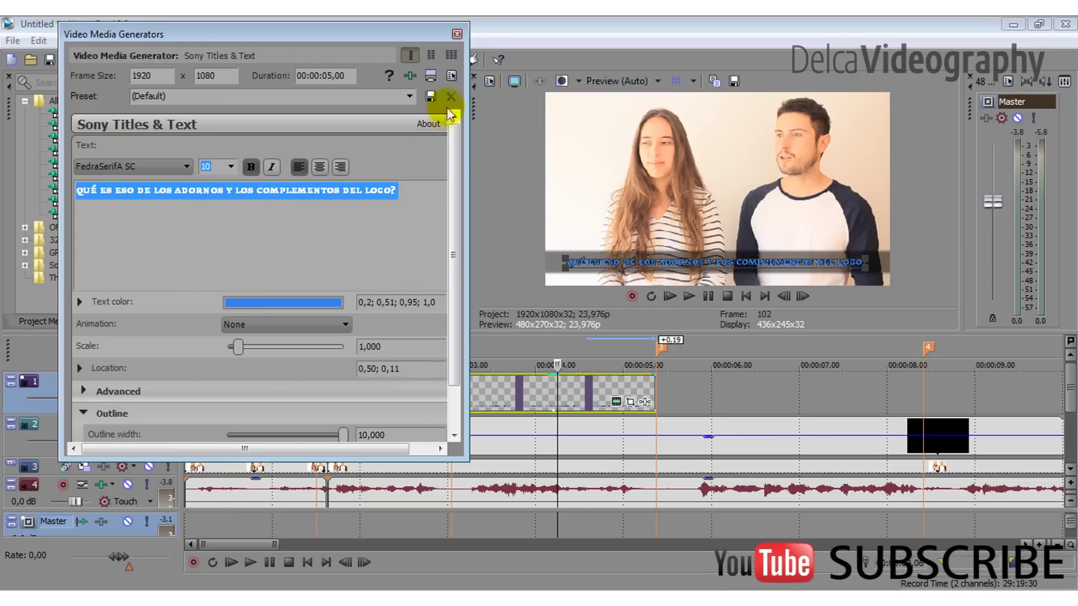
{"action": "left_click", "coordinate": [457, 34]}
Step: Play the timeline from just before marker 2 to check the new subtitle against the speech
{"action": "left_click", "coordinate": [438, 387]}
{"action": "key", "text": "space"}
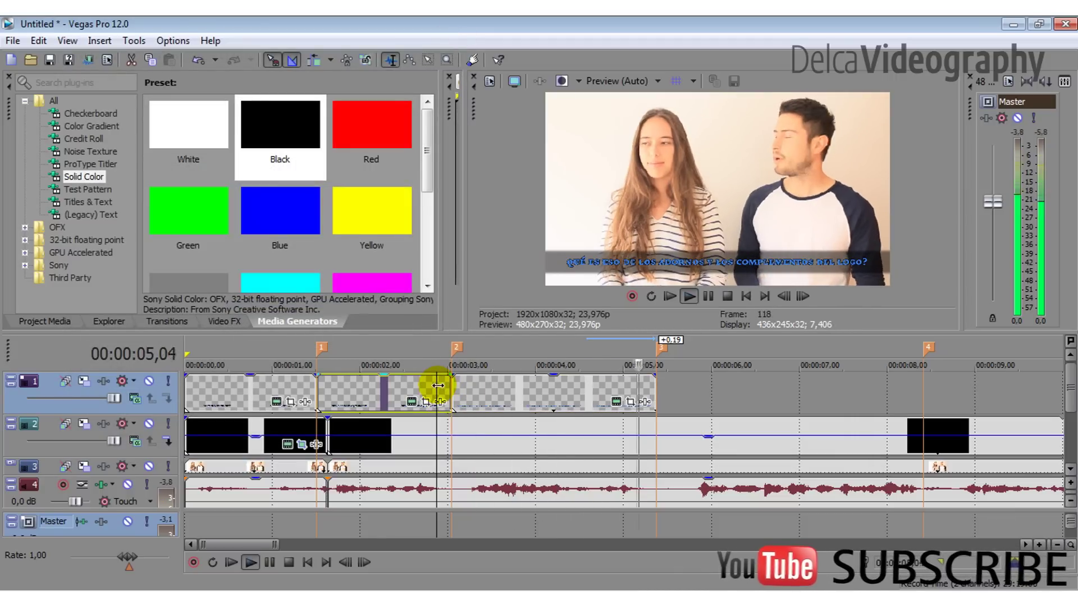
{"action": "key", "text": "space"}
Step: Copy the second text event to marker 3 as a new copy of the source media and extend the copy's end to marker 4
{"action": "left_click_drag", "start_coordinate": [378, 391], "coordinate": [687, 390]}
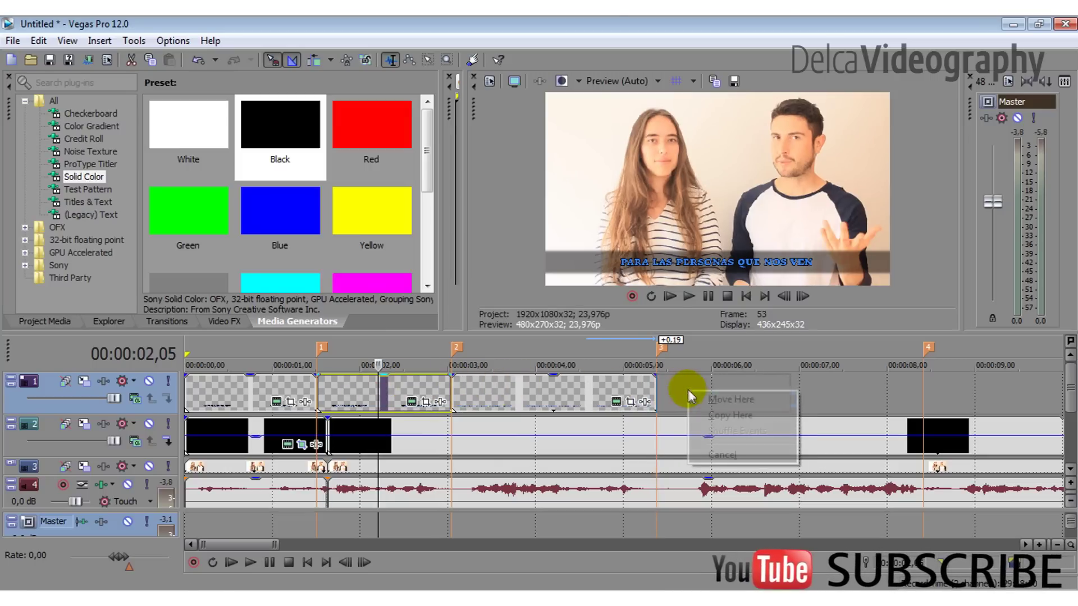
{"action": "left_click", "coordinate": [699, 413]}
{"action": "left_click", "coordinate": [648, 280]}
{"action": "left_click_drag", "start_coordinate": [792, 392], "coordinate": [920, 396]}
Step: Change the text color of the event between markers 3 and 4 to pink (0,95; 0,51; 0,95; 1,0) for the second speaker
{"action": "left_click", "coordinate": [686, 393]}
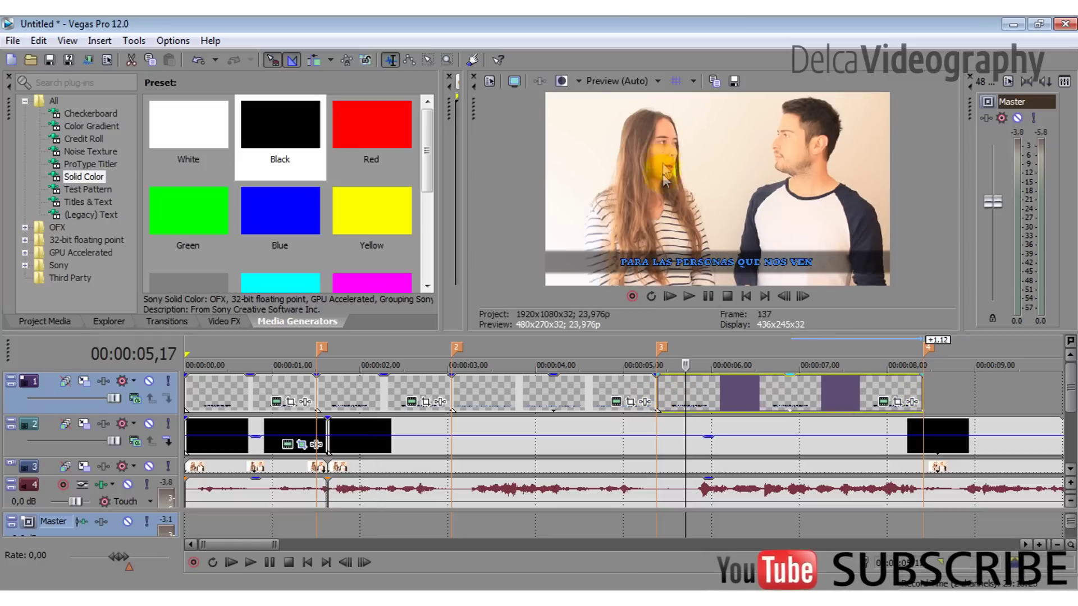
{"action": "left_click", "coordinate": [882, 402]}
{"action": "left_click", "coordinate": [308, 303]}
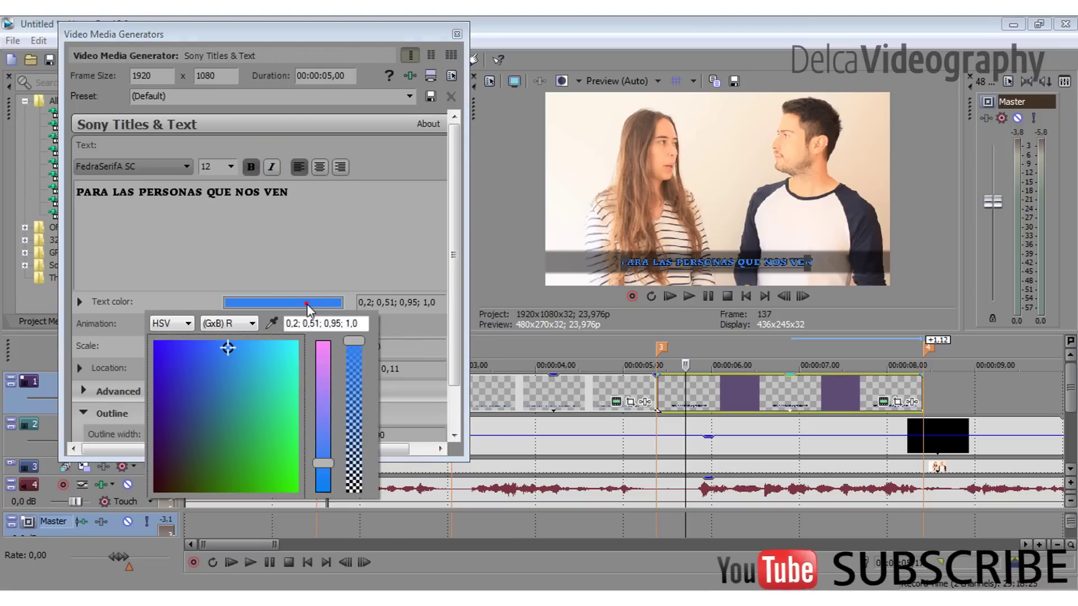
{"action": "left_click", "coordinate": [323, 348]}
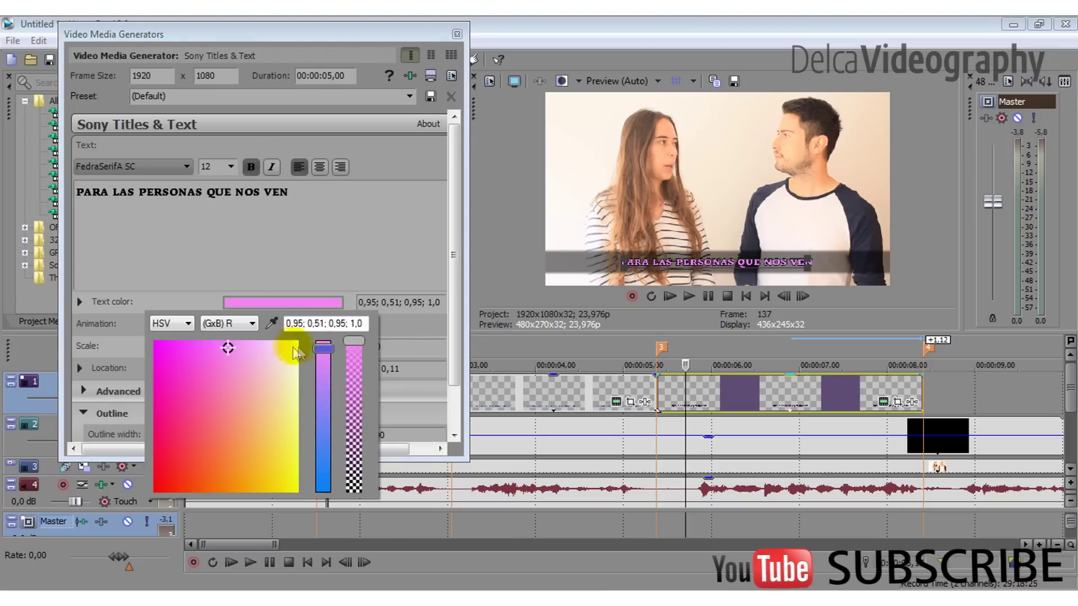
{"action": "left_click", "coordinate": [333, 239]}
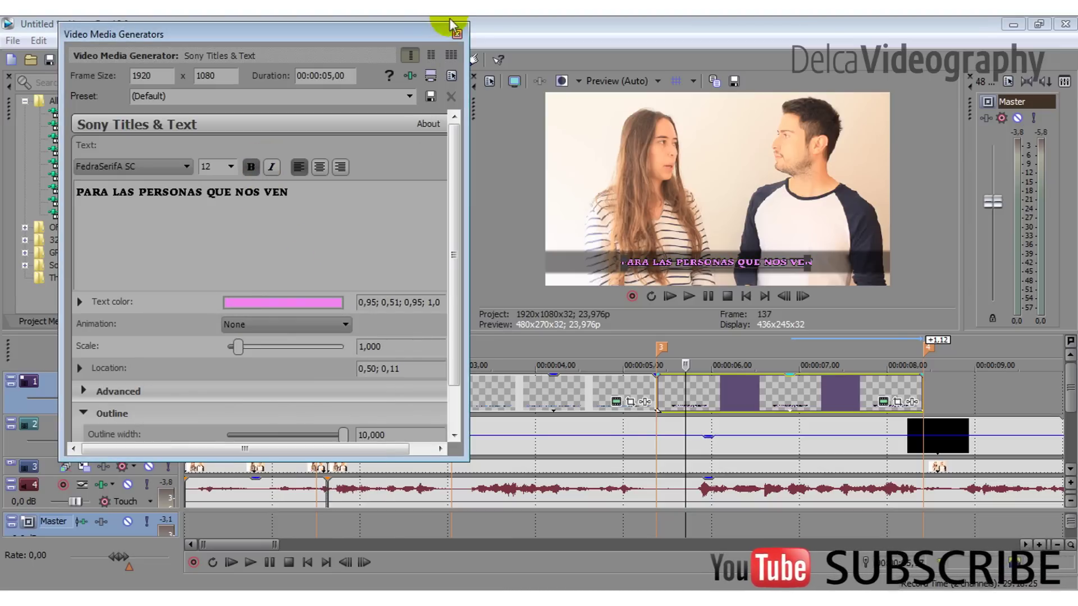
{"action": "left_click", "coordinate": [457, 35]}
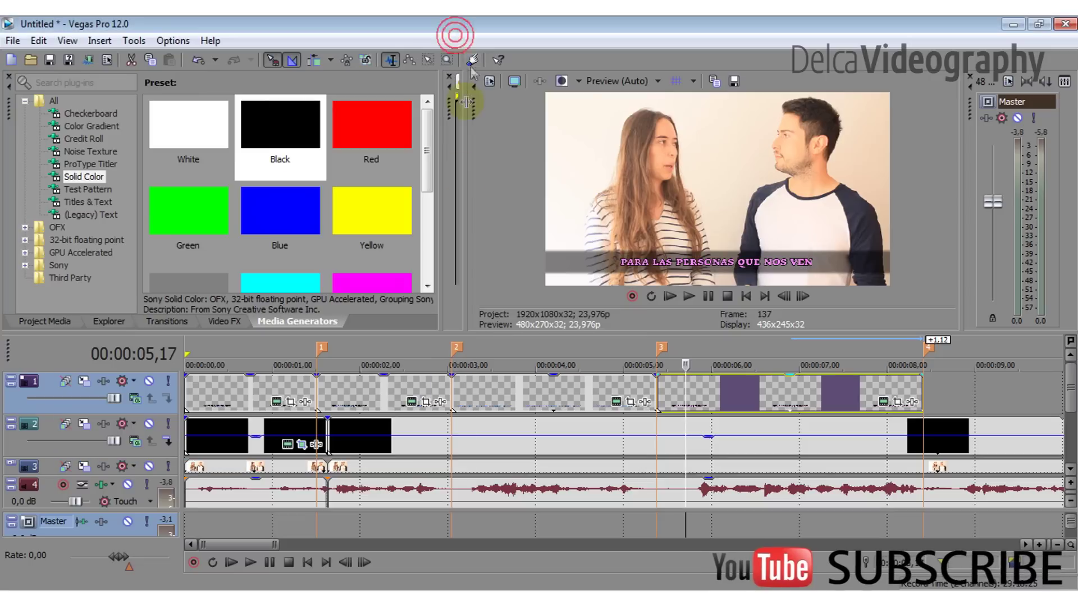
Step: Play the timeline across marker 3 to check the subtitle's color change between speakers
{"action": "left_click", "coordinate": [641, 385]}
{"action": "key", "text": "space"}
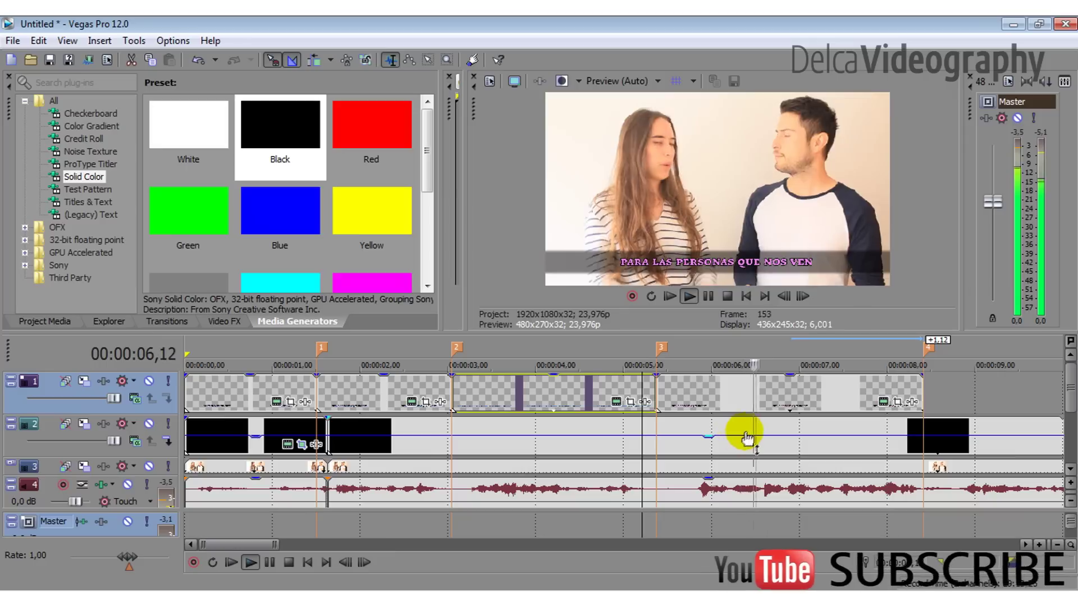
{"action": "key", "text": "space"}
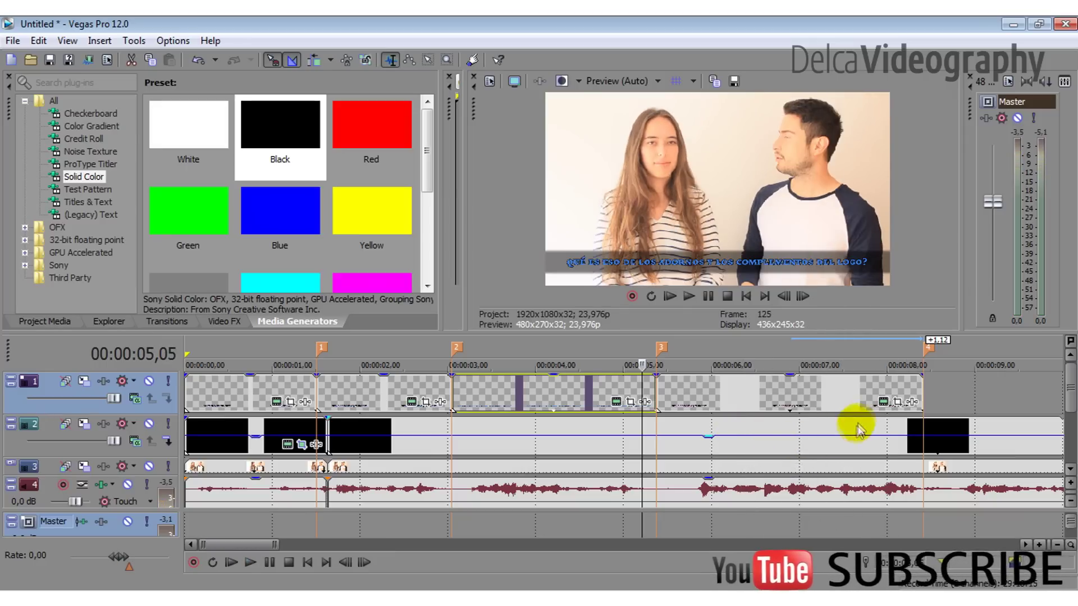
Step: Replace the text of the event between markers 3 and 4 with "BUENO, BÁSICAMENTE TIENES EL LOGO"
{"action": "left_click", "coordinate": [883, 401]}
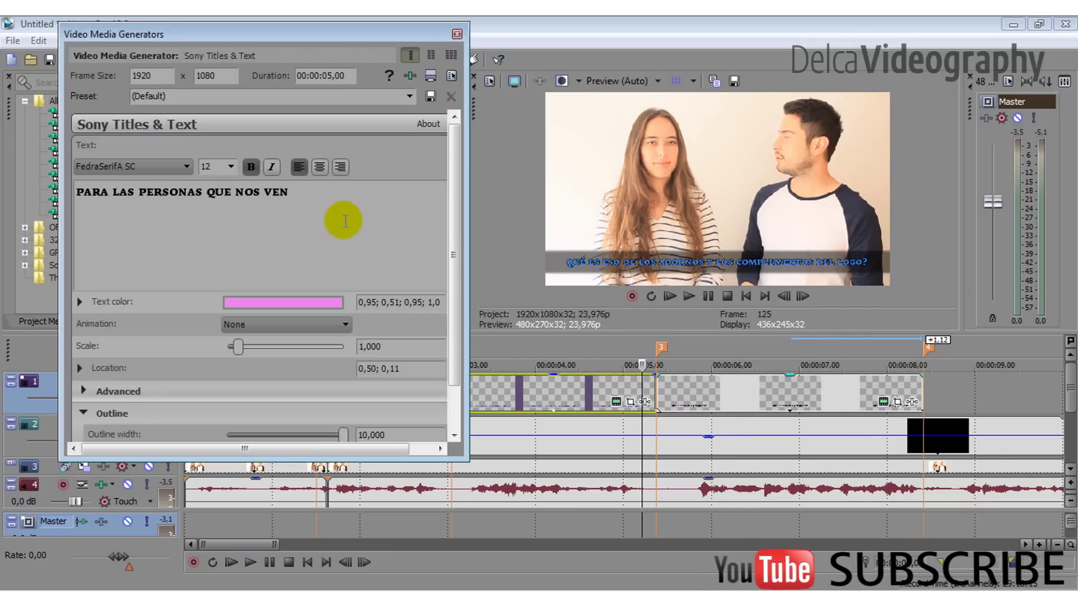
{"action": "triple_click", "coordinate": [292, 193]}
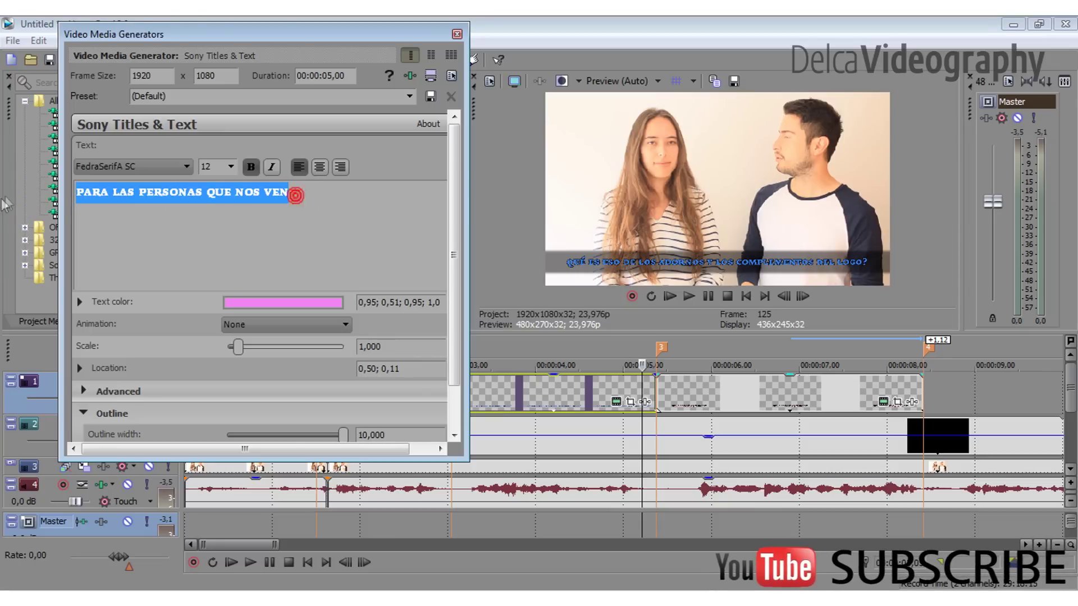
{"action": "type", "text": "BUENO, B"}
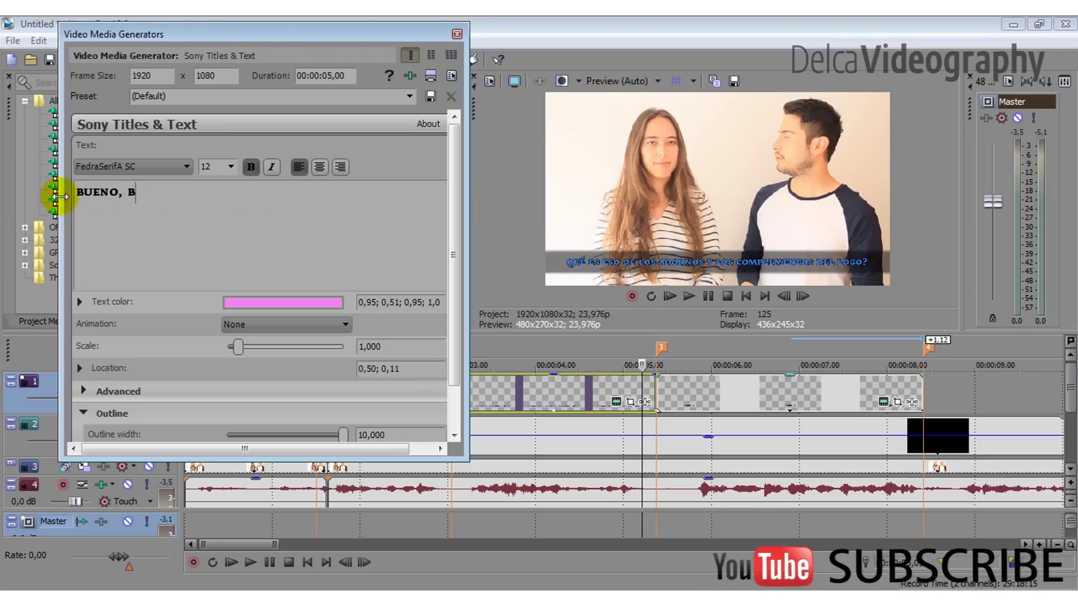
{"action": "type", "text": "ÁSICAMENTRE TIENES EL LOGO"}
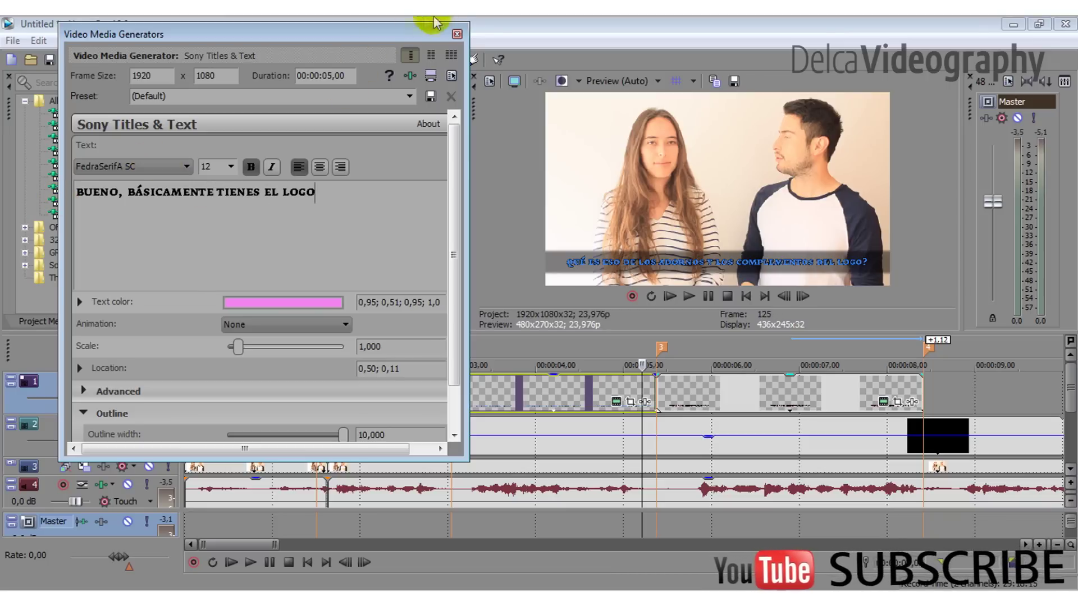
{"action": "left_click", "coordinate": [457, 34]}
Step: Copy the pink text event to marker 4 as a new copy of the source media and trim the copy's end to marker 5
{"action": "left_click_drag", "start_coordinate": [262, 543], "coordinate": [317, 545]}
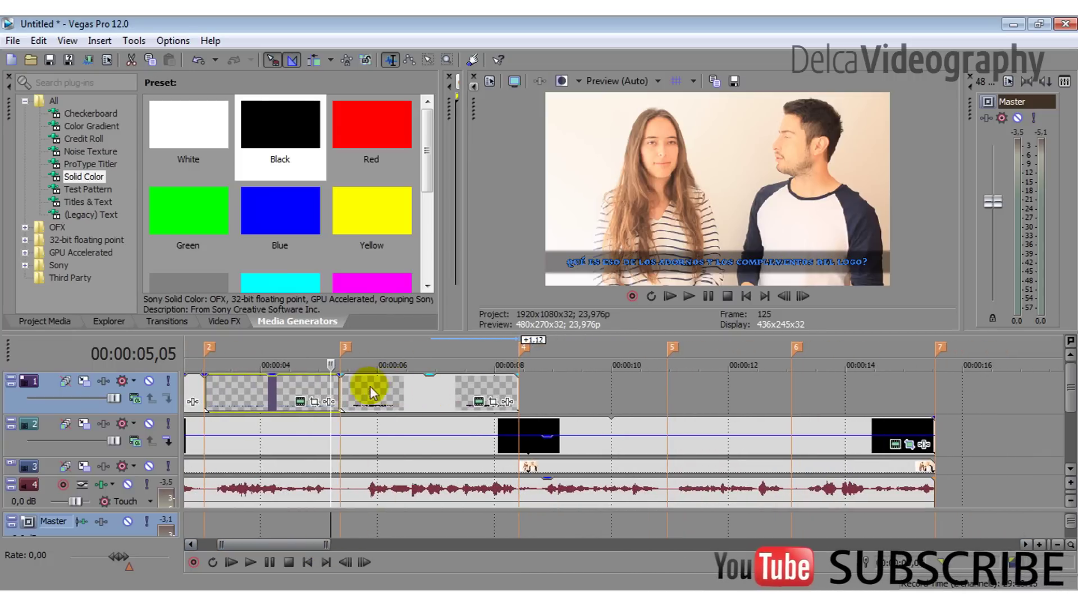
{"action": "left_click_drag", "start_coordinate": [375, 387], "coordinate": [437, 395]}
{"action": "right_click", "coordinate": [539, 391]}
{"action": "left_click", "coordinate": [567, 400]}
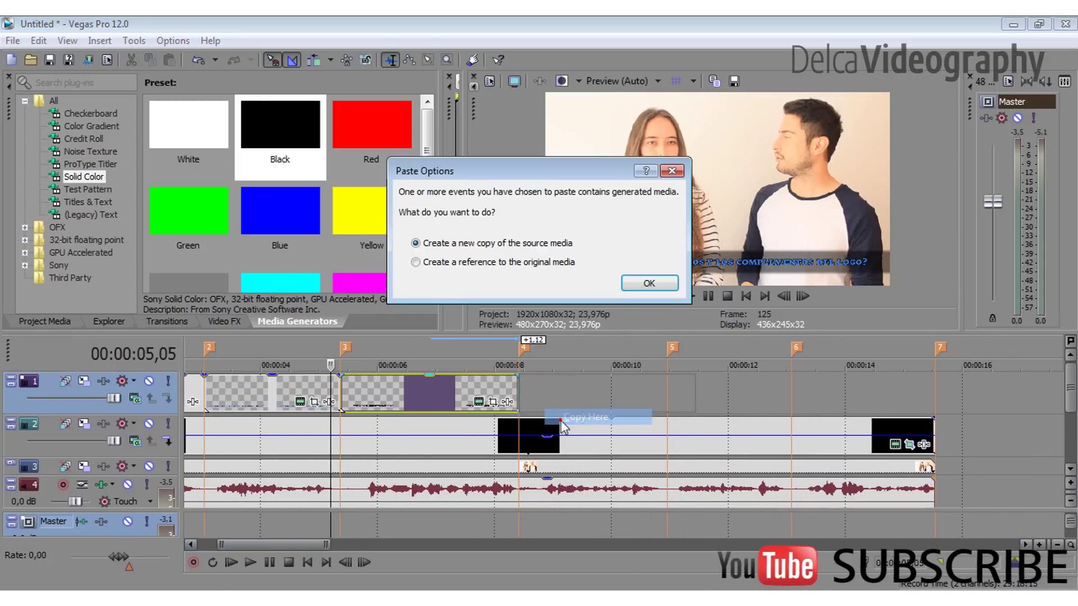
{"action": "left_click", "coordinate": [661, 284]}
{"action": "left_click_drag", "start_coordinate": [696, 393], "coordinate": [666, 392]}
Step: Copy the text event to marker 5 as a new copy of the source media and trim its end to marker 6
{"action": "right_click", "coordinate": [707, 389]}
{"action": "left_click", "coordinate": [733, 416]}
{"action": "left_click", "coordinate": [648, 283]}
{"action": "left_click_drag", "start_coordinate": [813, 385], "coordinate": [788, 386]}
Step: Add another new source-media copy of the text event at marker 6 and extend its end to marker 7
{"action": "right_click", "coordinate": [830, 382]}
{"action": "left_click", "coordinate": [848, 407]}
{"action": "left_click", "coordinate": [649, 283]}
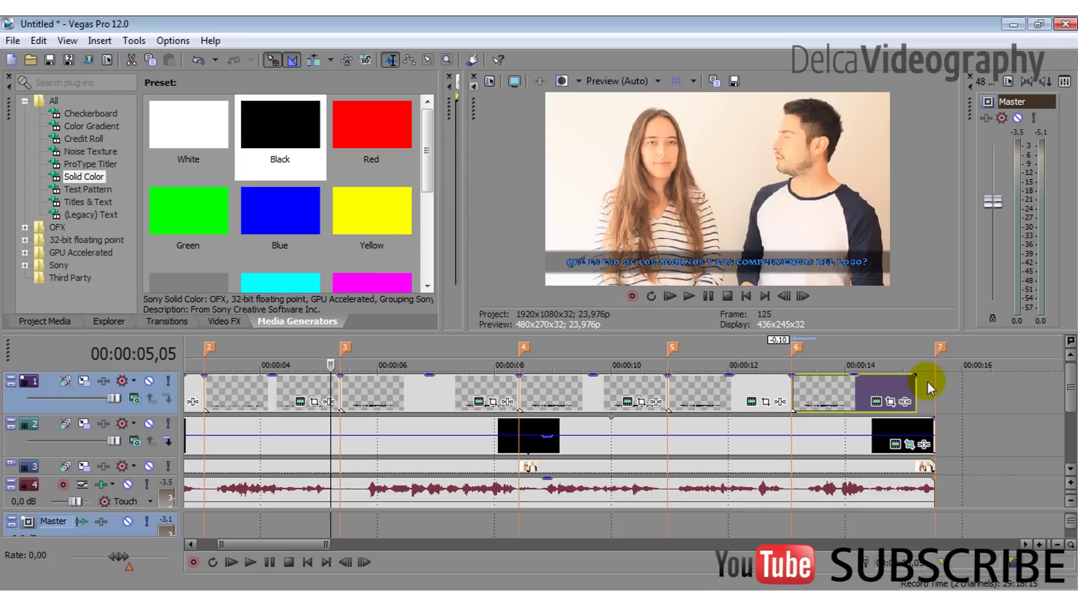
{"action": "left_click_drag", "start_coordinate": [913, 387], "coordinate": [935, 387]}
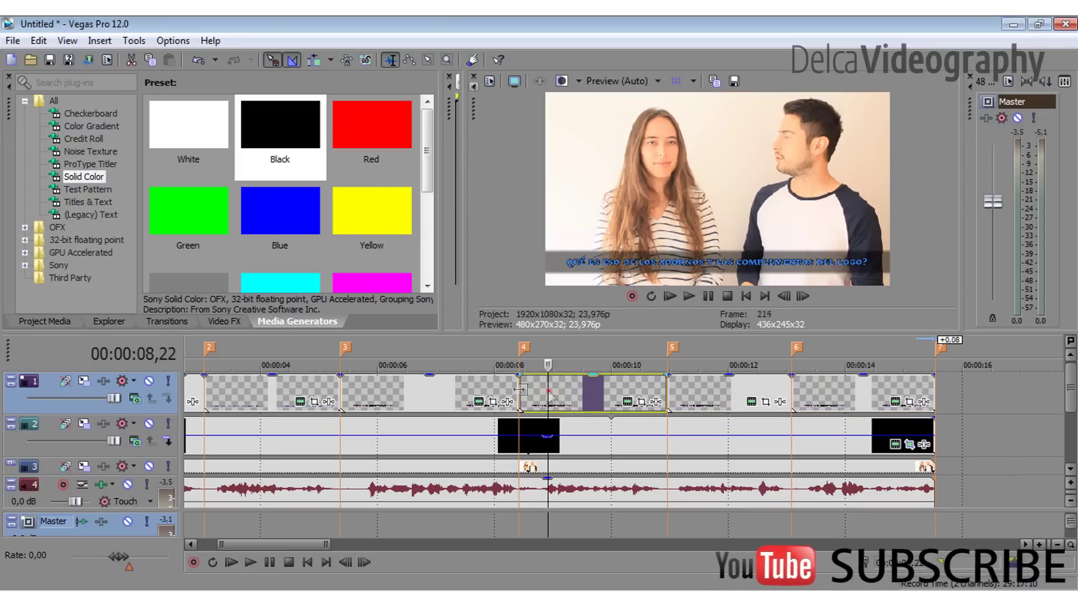
Step: Open the text of the event between markers 4 and 5 for editing and play its phrase from just before marker 4
{"action": "left_click", "coordinate": [434, 386]}
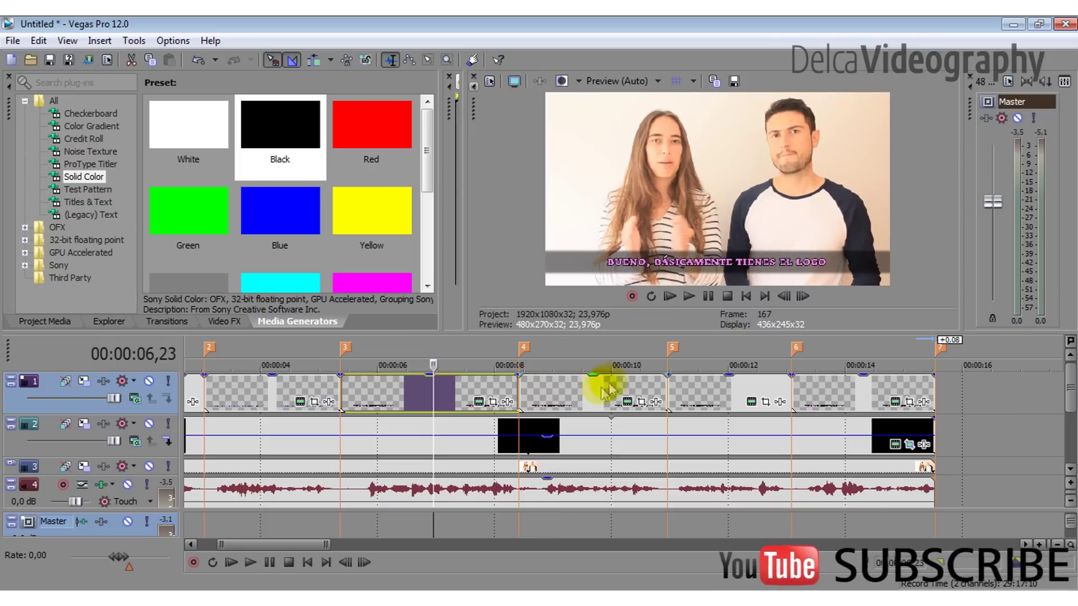
{"action": "left_click", "coordinate": [582, 395]}
{"action": "left_click", "coordinate": [627, 401]}
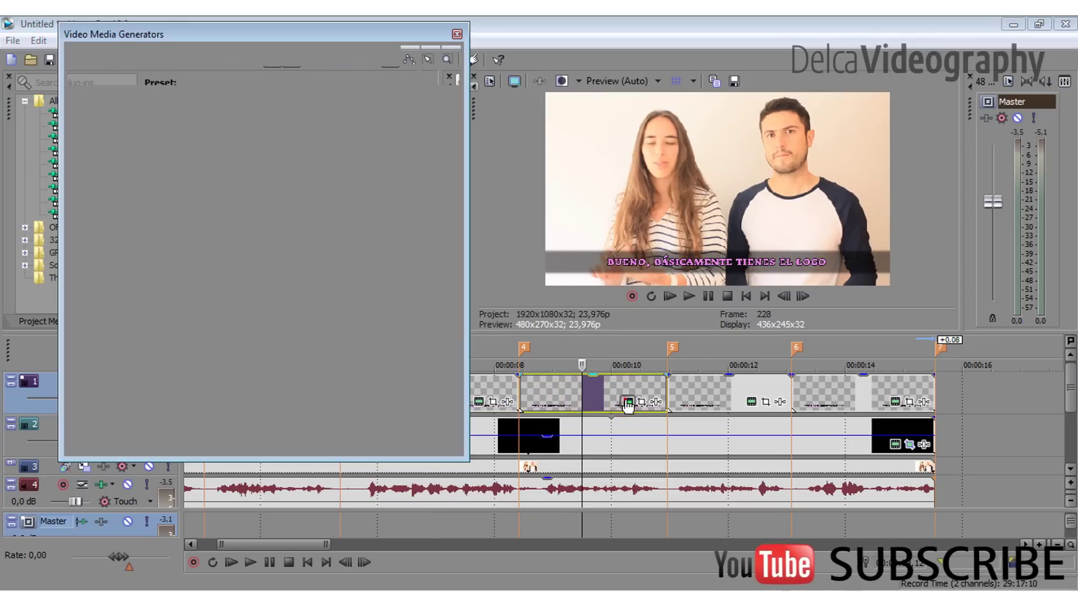
{"action": "left_click", "coordinate": [498, 385]}
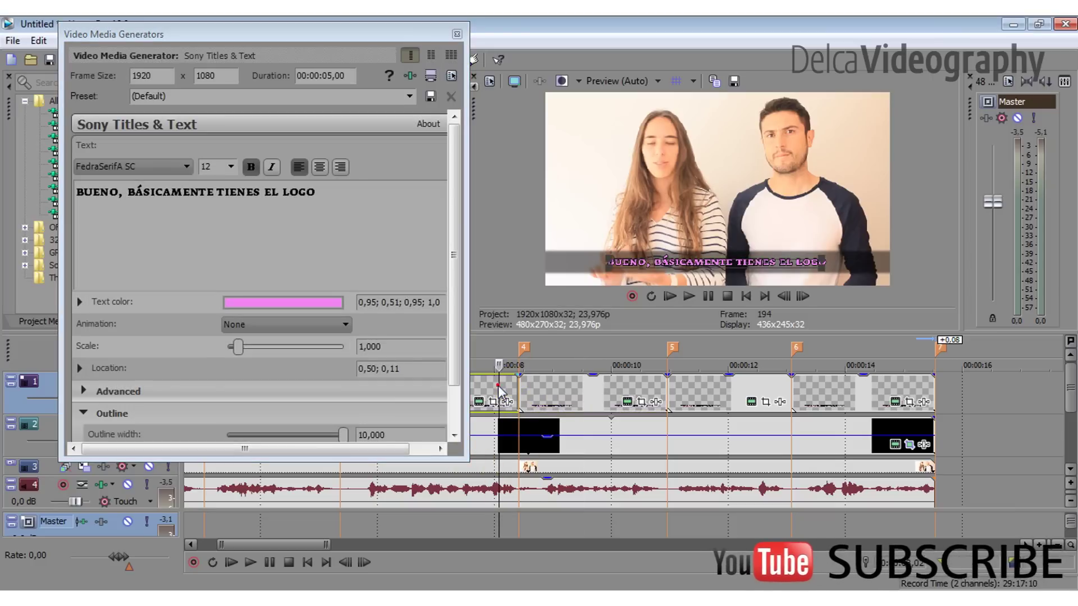
{"action": "left_click", "coordinate": [250, 562]}
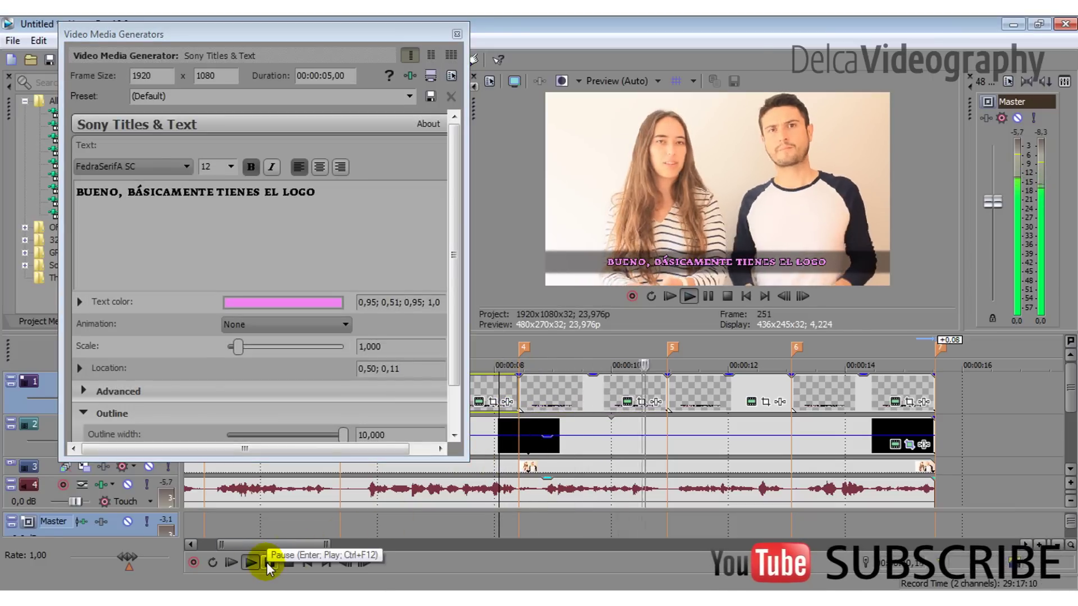
{"action": "left_click", "coordinate": [331, 191]}
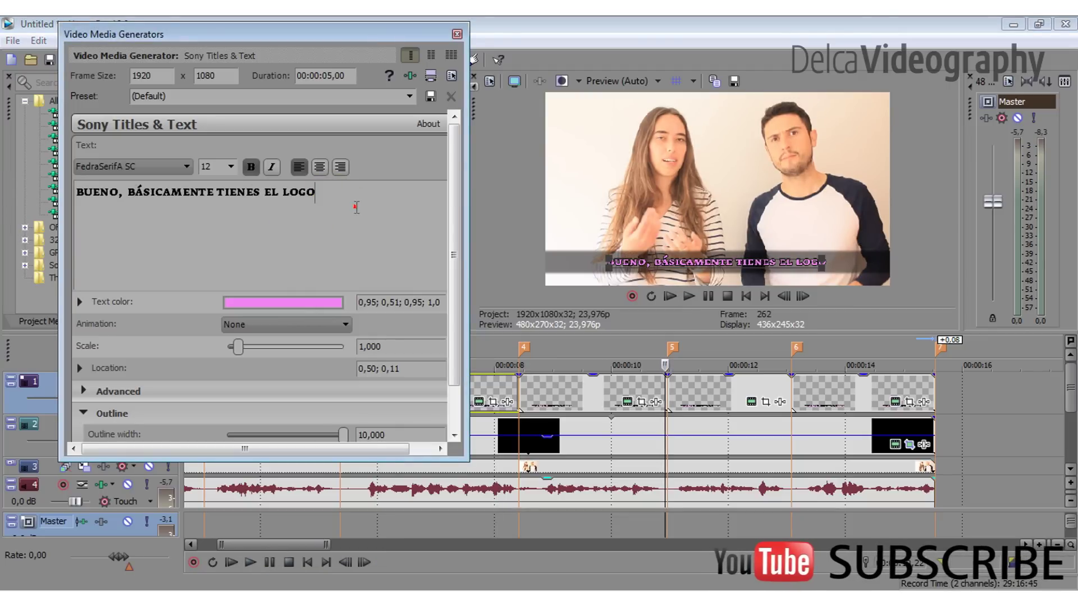